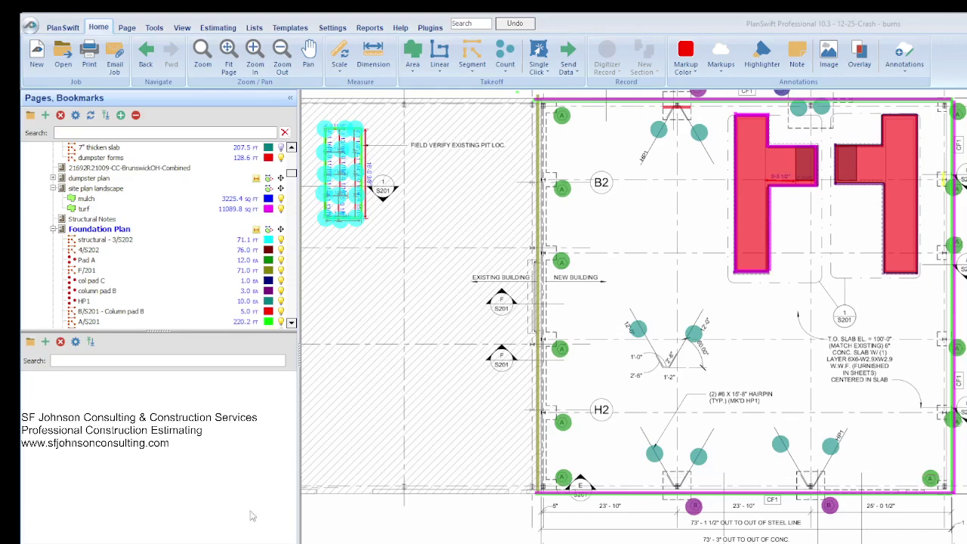
# Select the B/S201 - Column pad B takeoff item and zoom in on its markups.
pyautogui.click(282, 309)
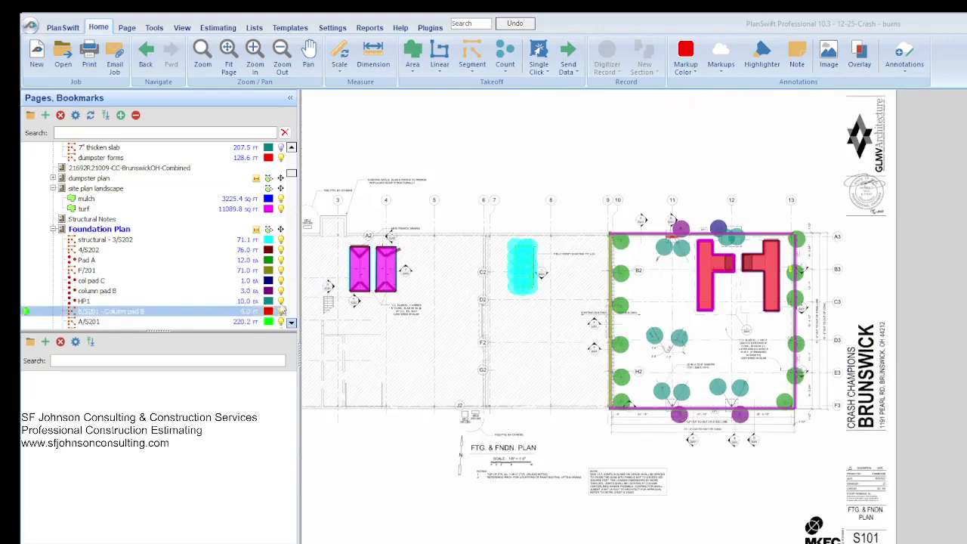
pyautogui.scroll(5, 323, 268)
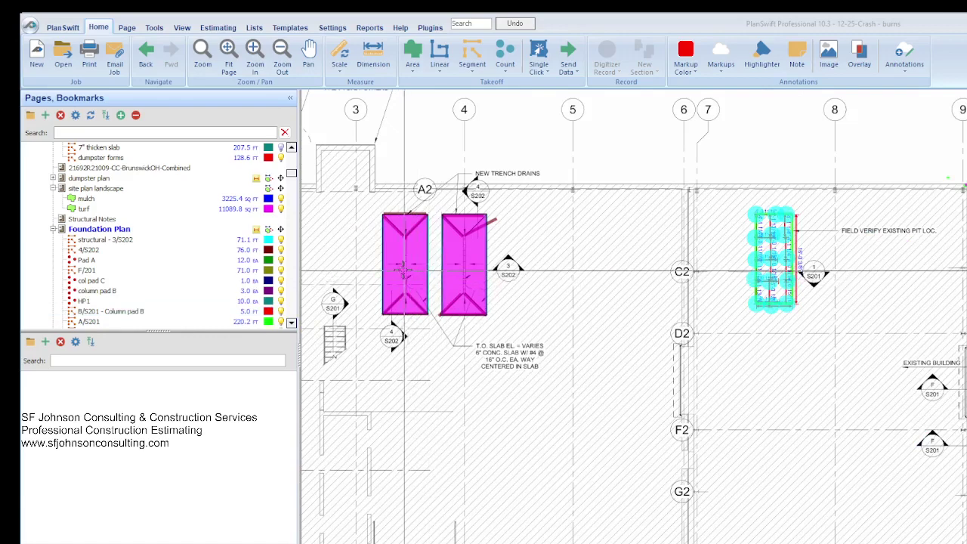
pyautogui.scroll(-2, 386, 268)
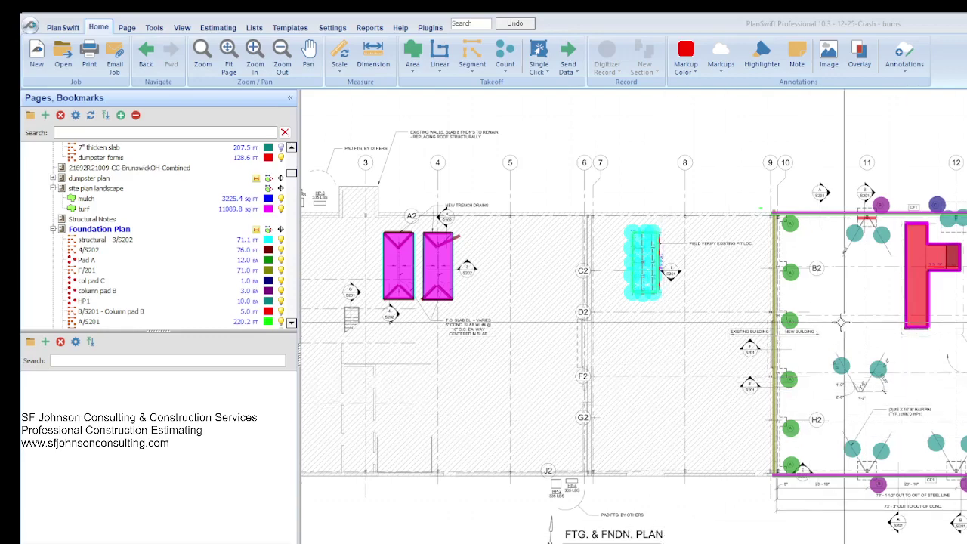
pyautogui.scroll(2, 841, 322)
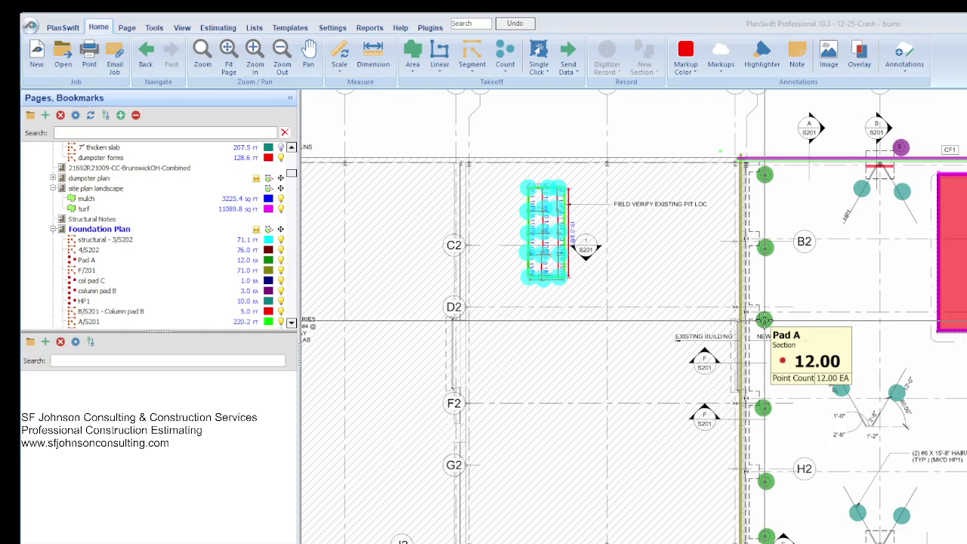
pyautogui.scroll(-2, 733, 255)
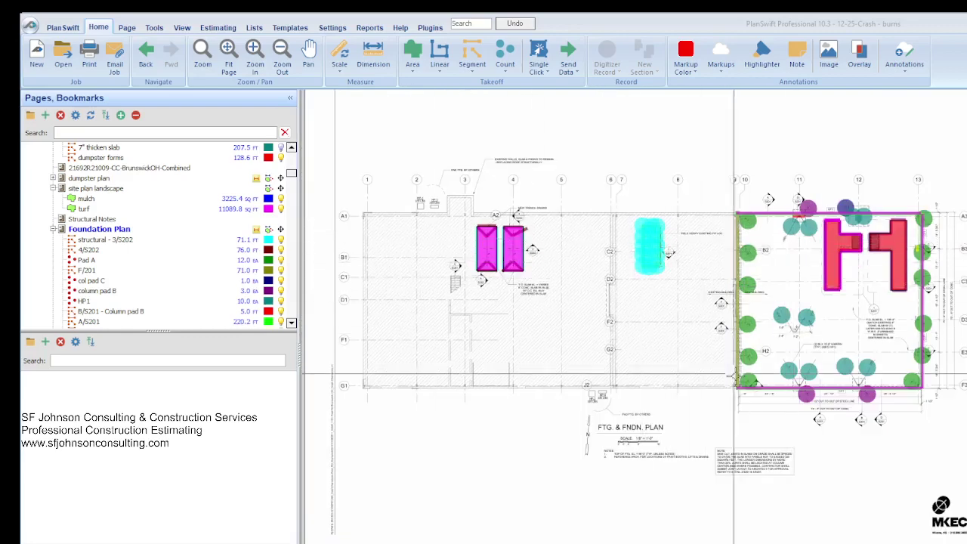
pyautogui.scroll(3, 819, 259)
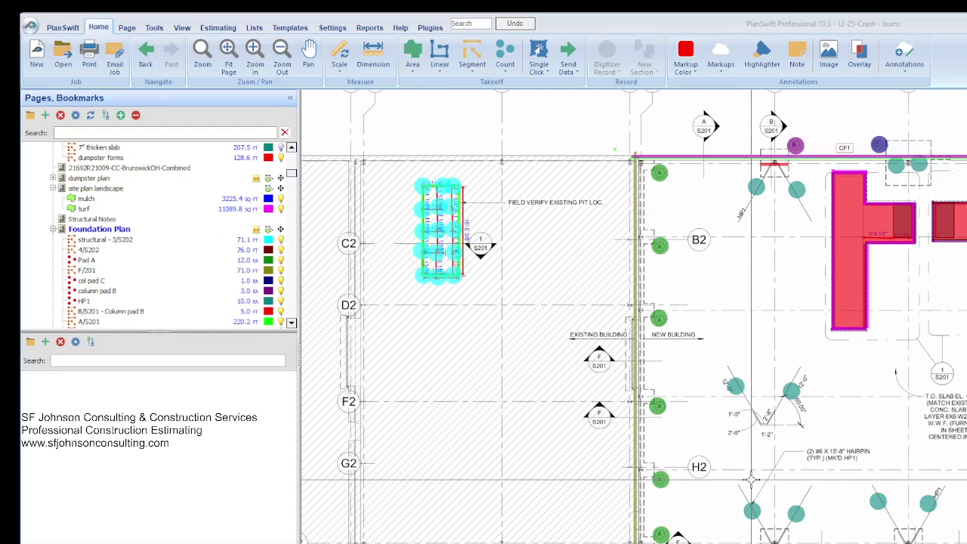
pyautogui.scroll(-2, 926, 483)
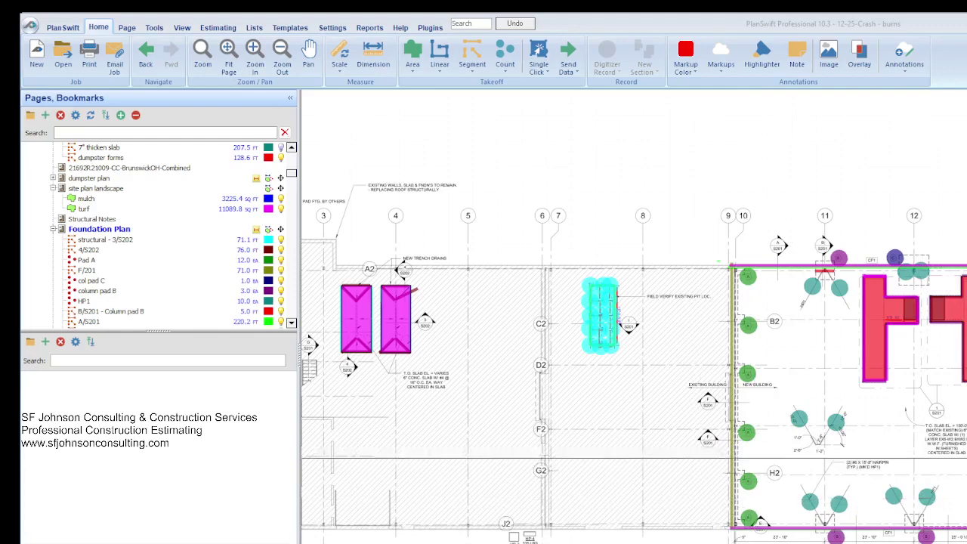
# Zoom around the foundation plan markups showing F/201 at 71.0 ft and column pad B at 3.0 EA.
pyautogui.scroll(3, 793, 332)
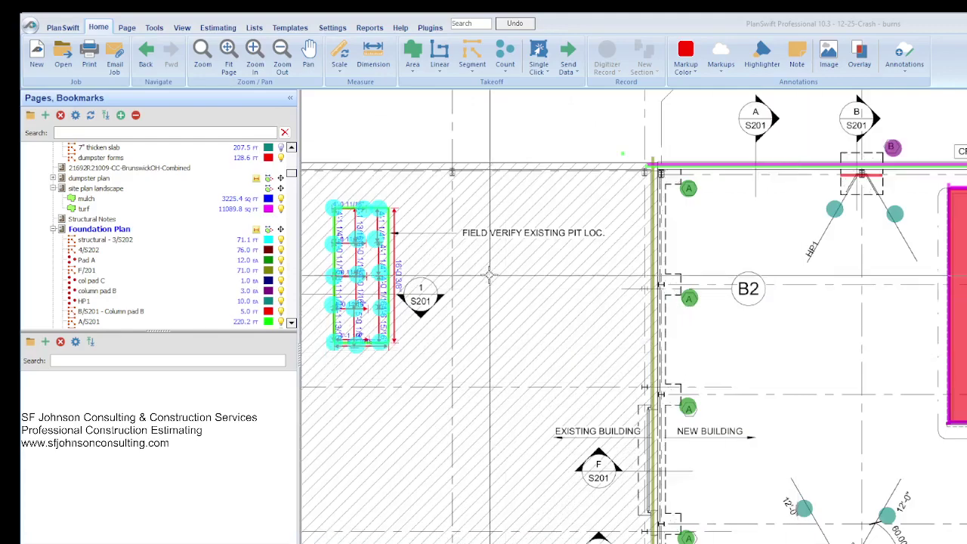
pyautogui.scroll(-2, 489, 276)
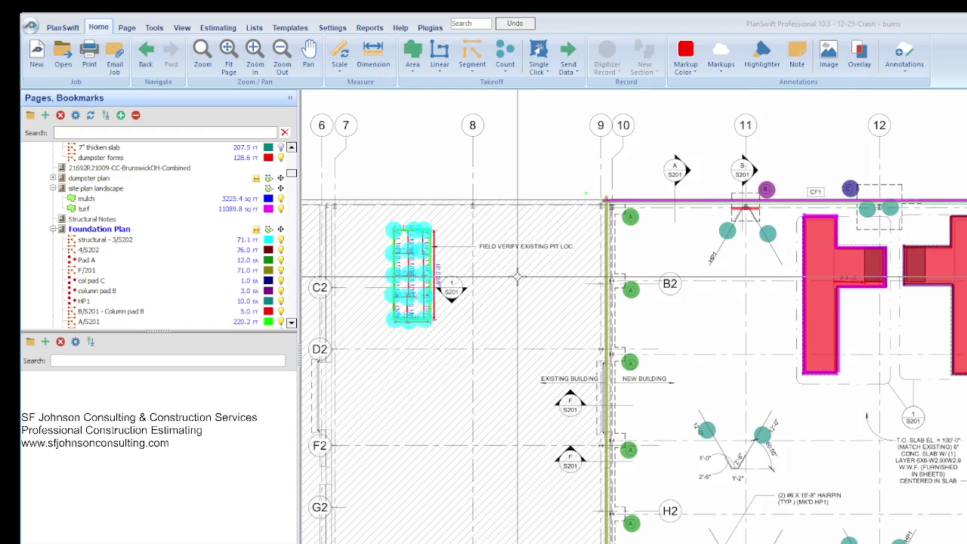
pyautogui.scroll(1, 466, 179)
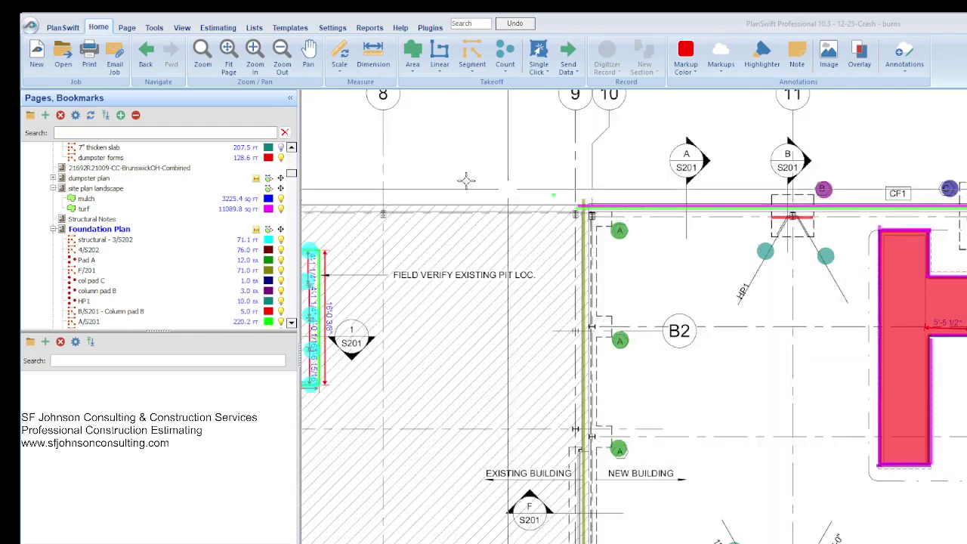
pyautogui.scroll(2, 709, 165)
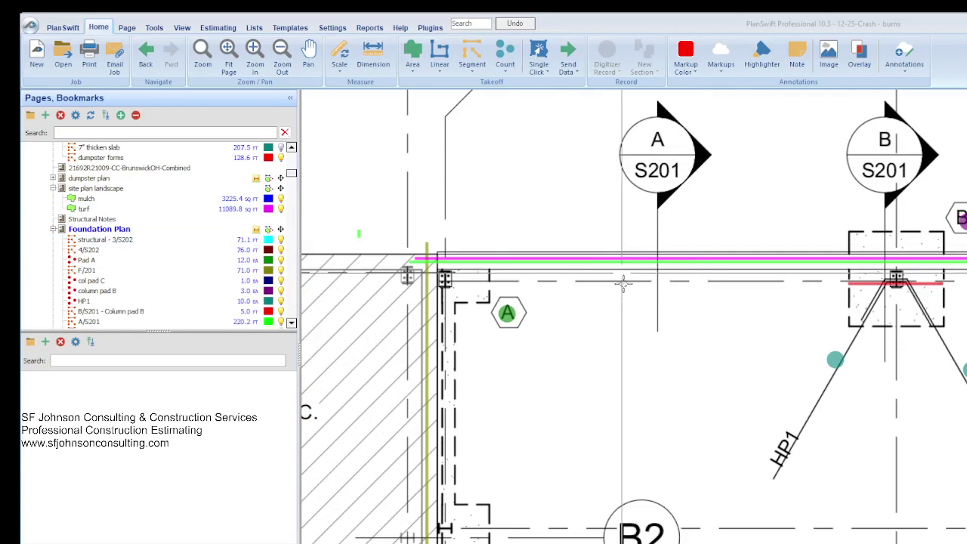
pyautogui.scroll(-1, 574, 275)
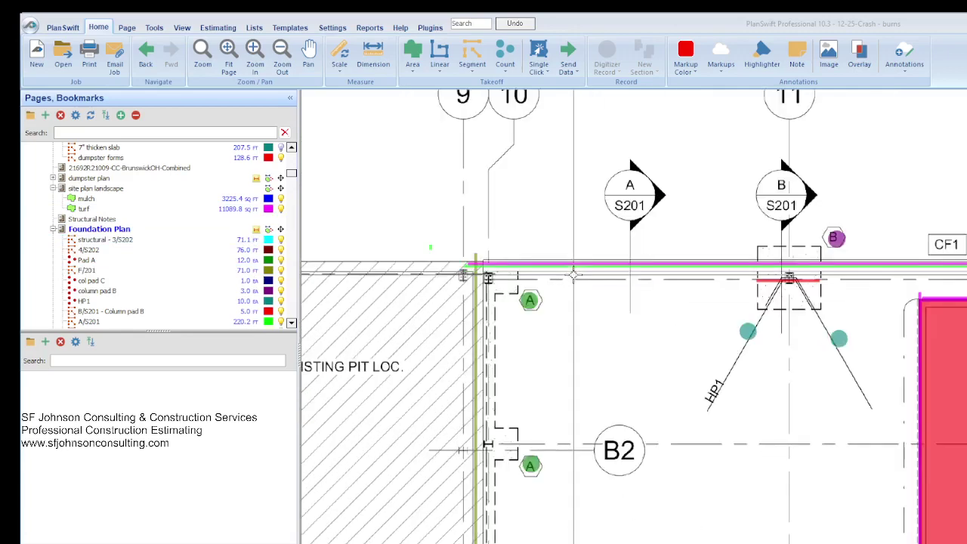
pyautogui.scroll(-1, 574, 275)
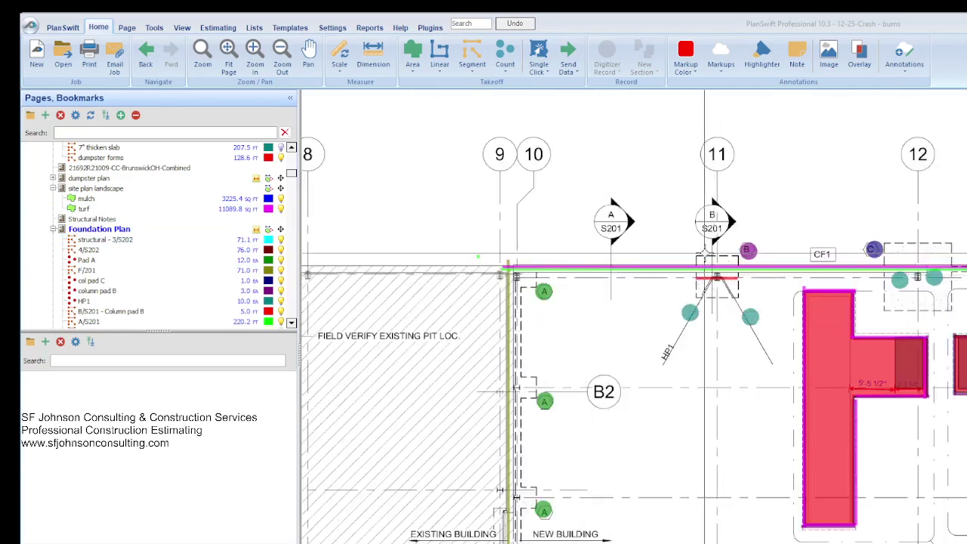
pyautogui.scroll(-3, 704, 255)
pyautogui.scroll(2, 602, 342)
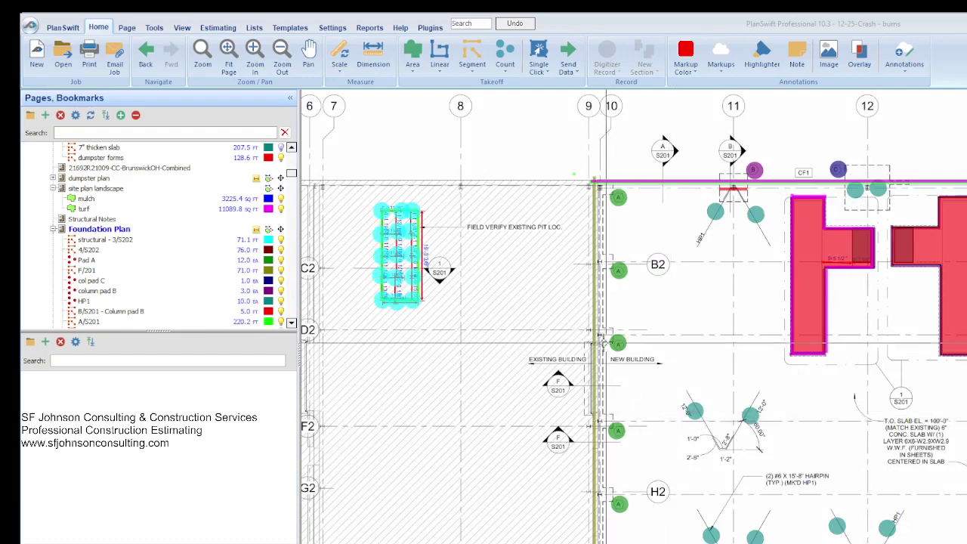
pyautogui.scroll(1, 602, 342)
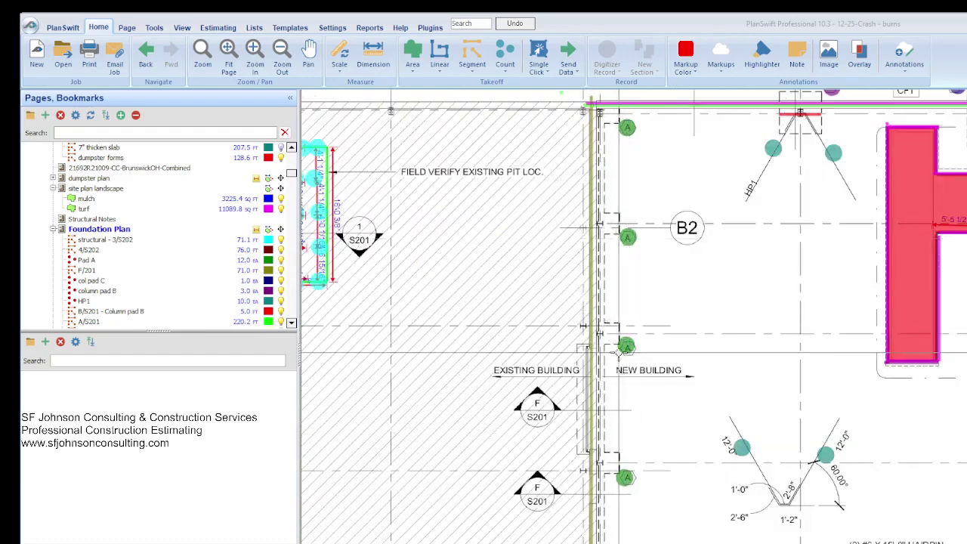
pyautogui.scroll(-1, 624, 348)
pyautogui.scroll(1, 798, 538)
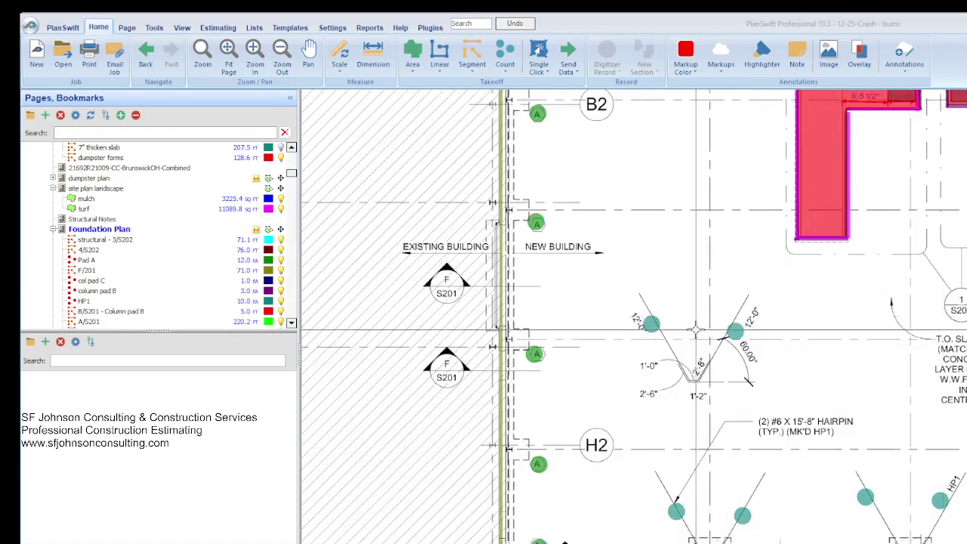
pyautogui.scroll(-1, 694, 330)
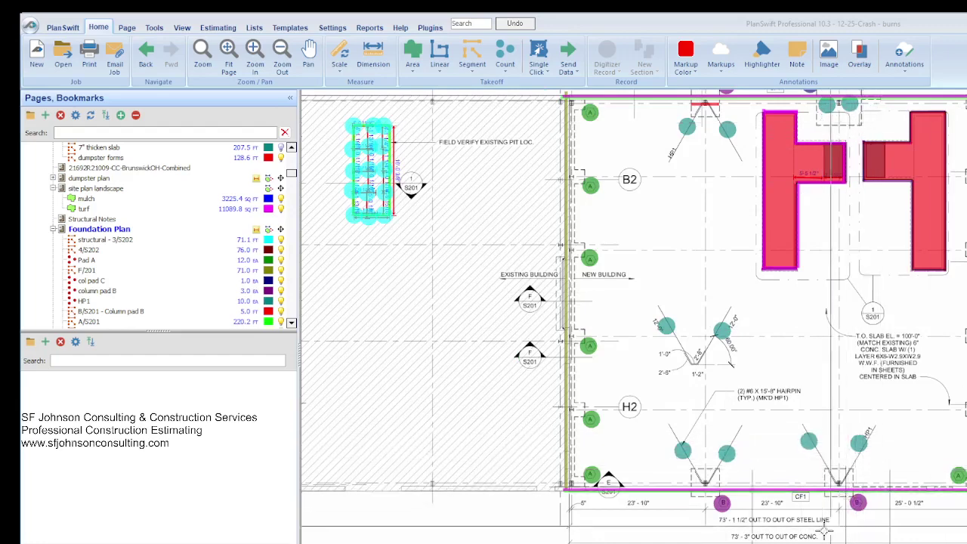
pyautogui.scroll(-1, 811, 320)
pyautogui.scroll(1, 743, 257)
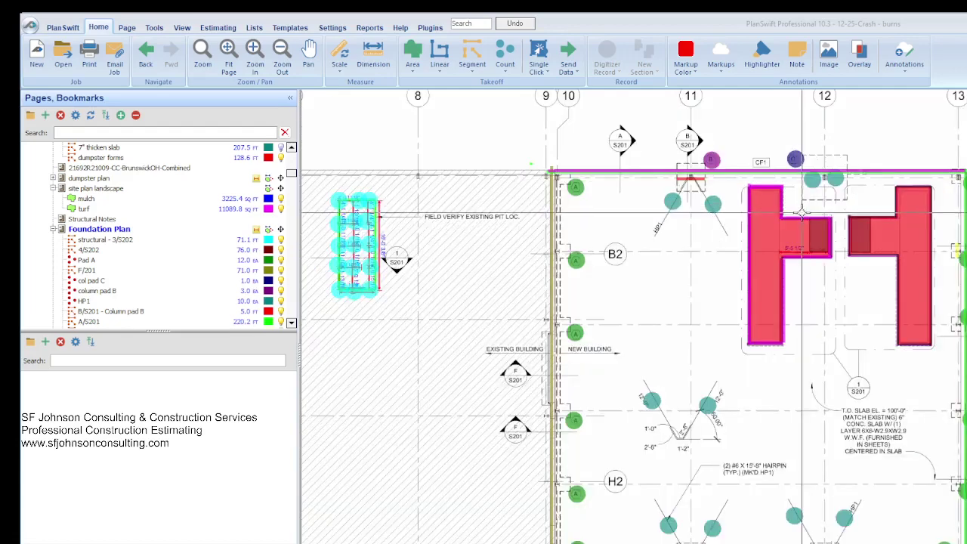
pyautogui.scroll(1, 911, 235)
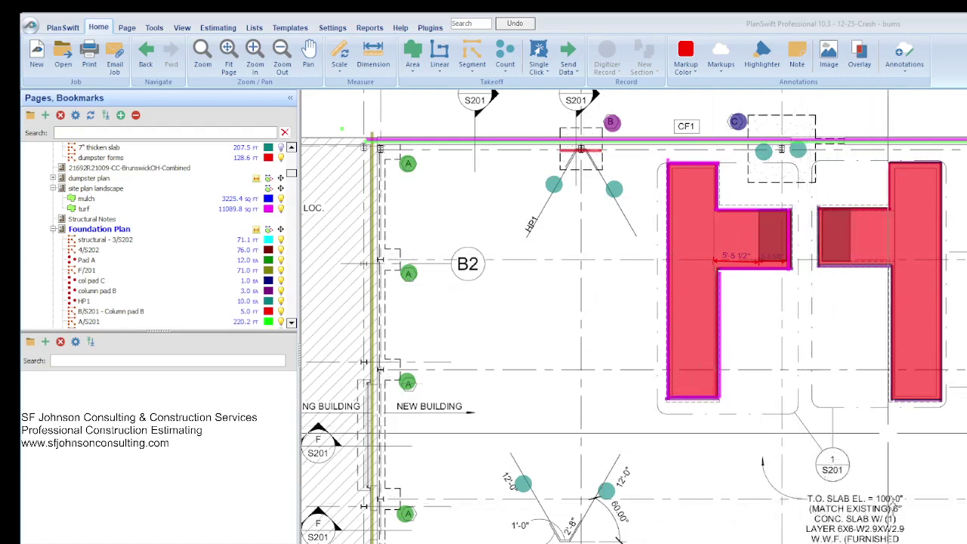
pyautogui.scroll(-2, 801, 351)
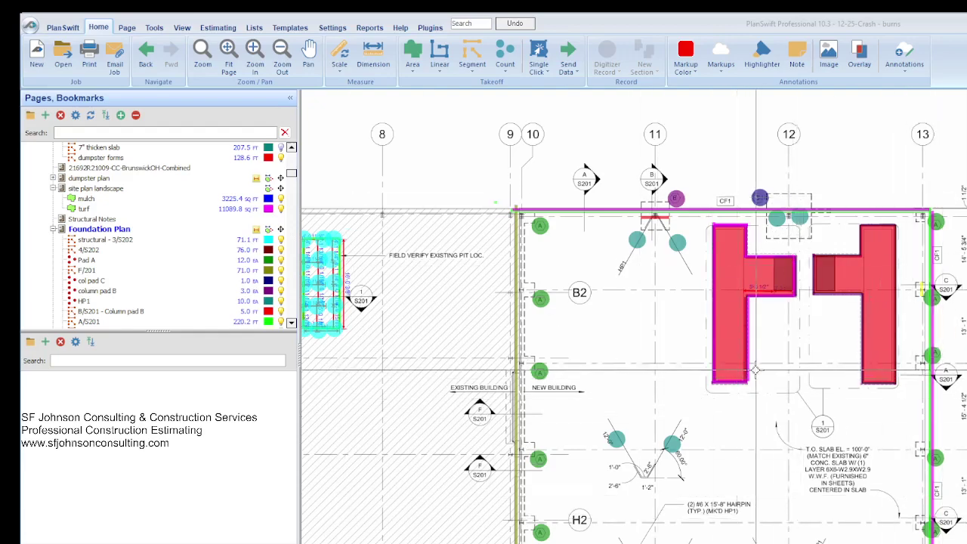
pyautogui.scroll(-2, 732, 310)
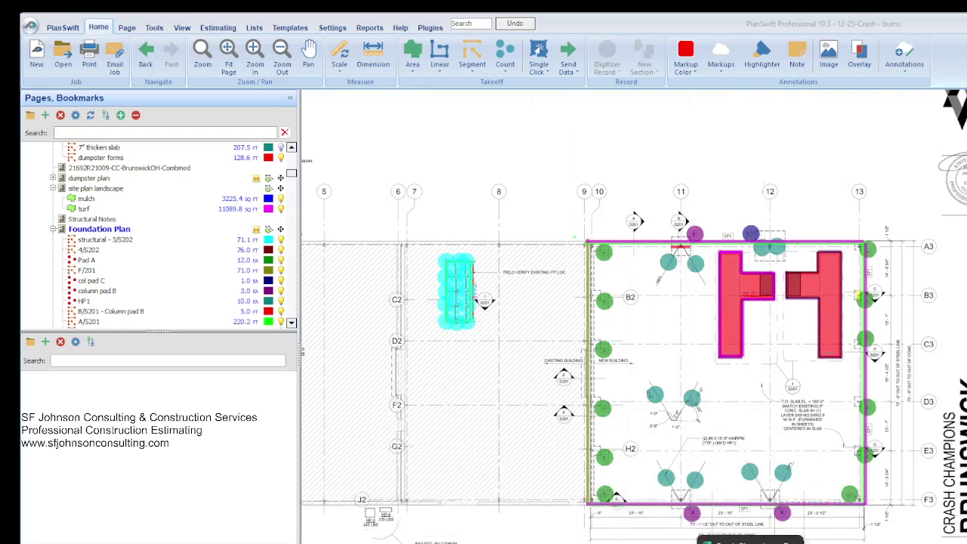
# Glance at the TAKEOFF sheet's foundation rows in Excel, then return to PlanSwift.
pyautogui.hotkey('alt', 'Tab')
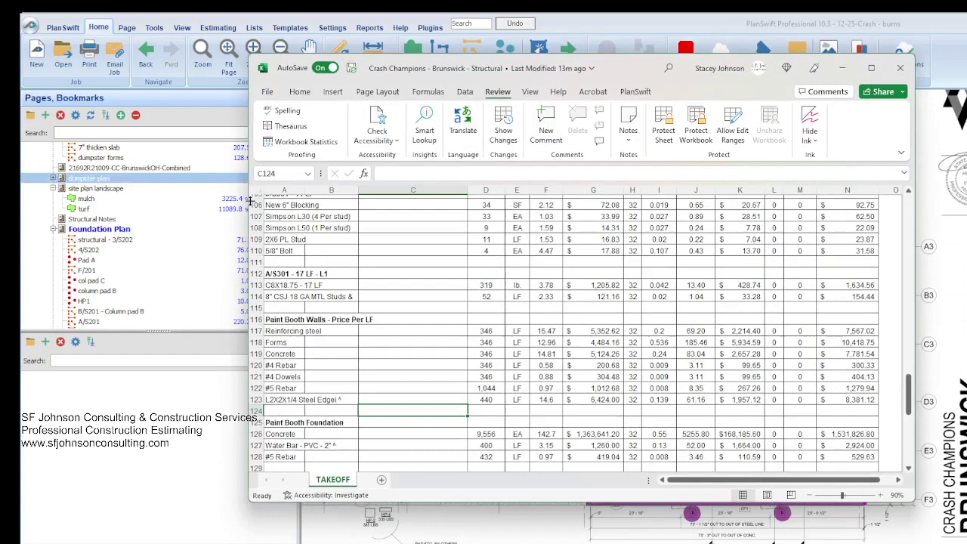
pyautogui.scroll(12, 355, 308)
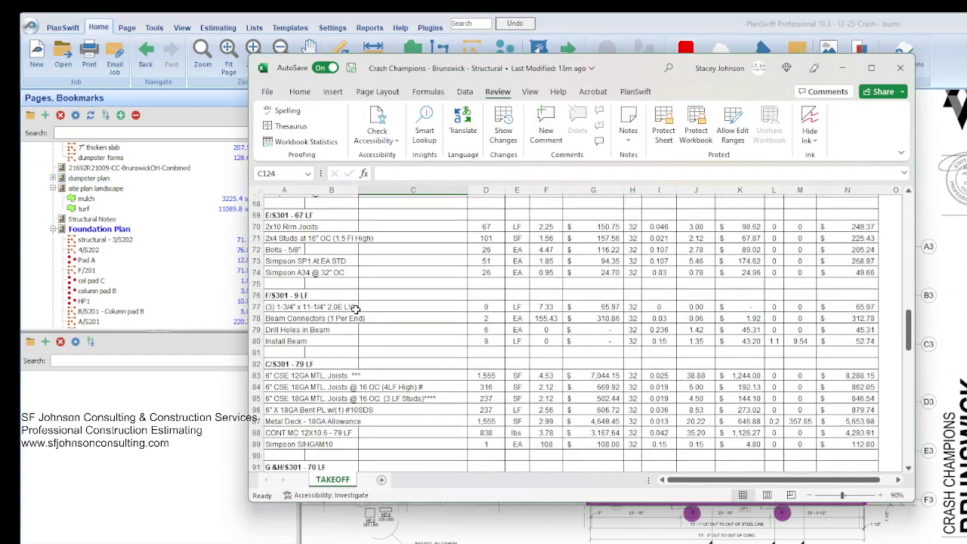
pyautogui.scroll(10, 355, 308)
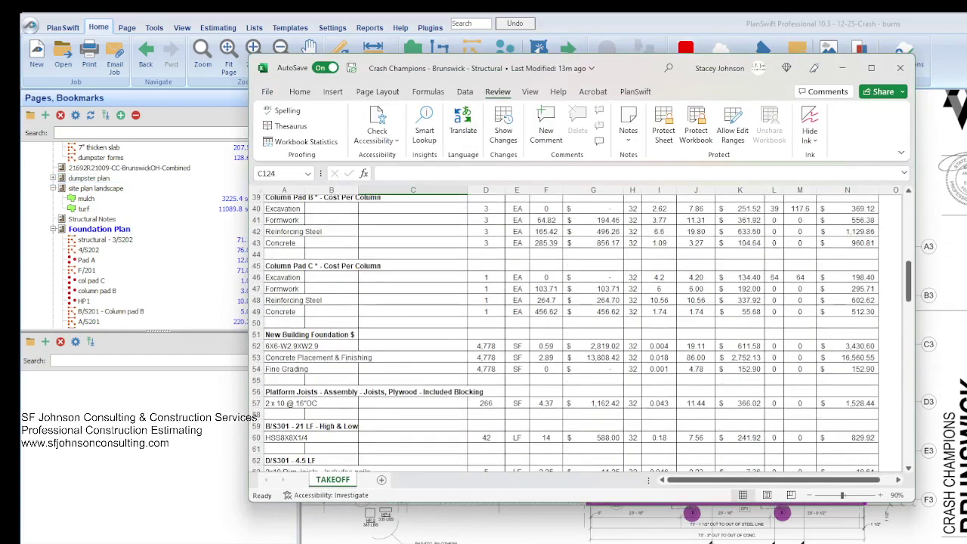
pyautogui.hotkey('alt', 'Tab')
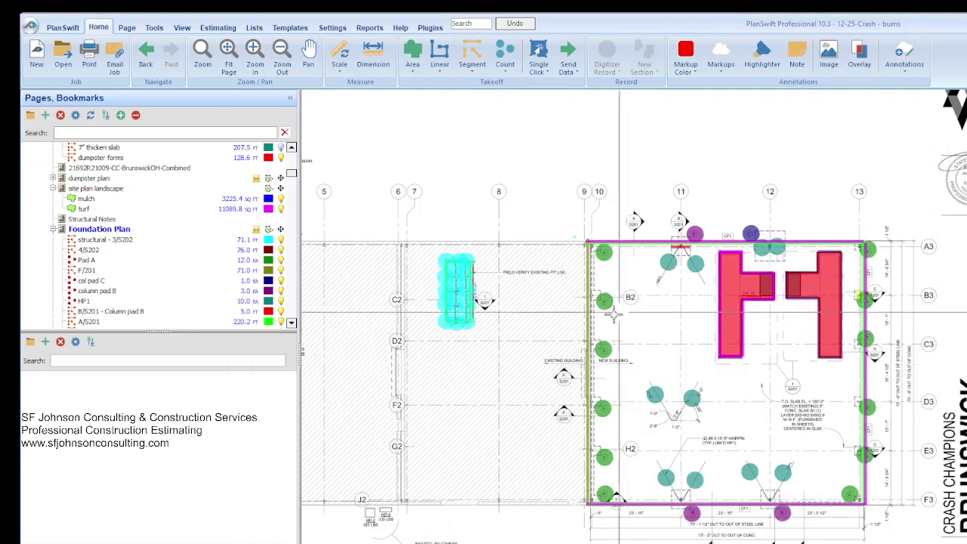
# Scroll the Pages, Bookmarks list and load the S201 Foundation Section View page.
pyautogui.scroll(3, 613, 315)
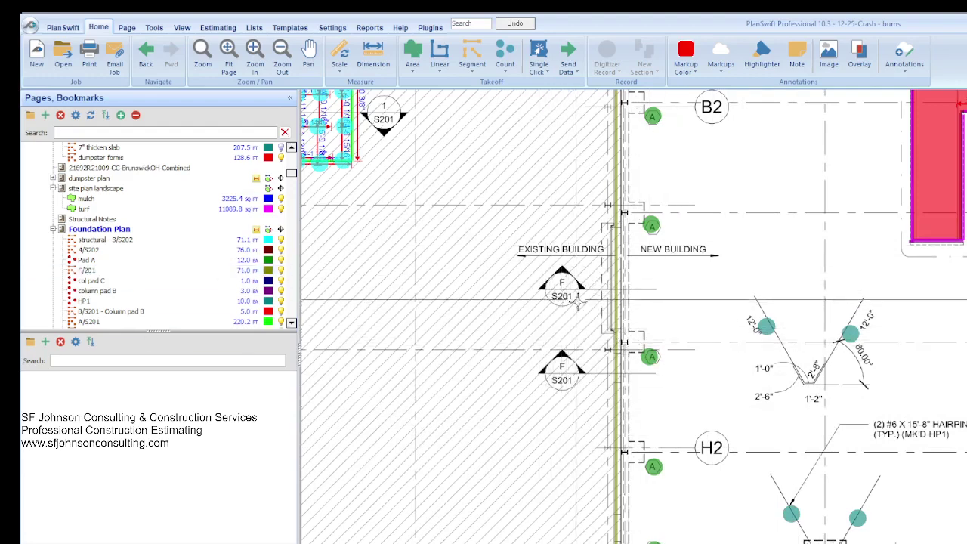
pyautogui.scroll(-3, 172, 242)
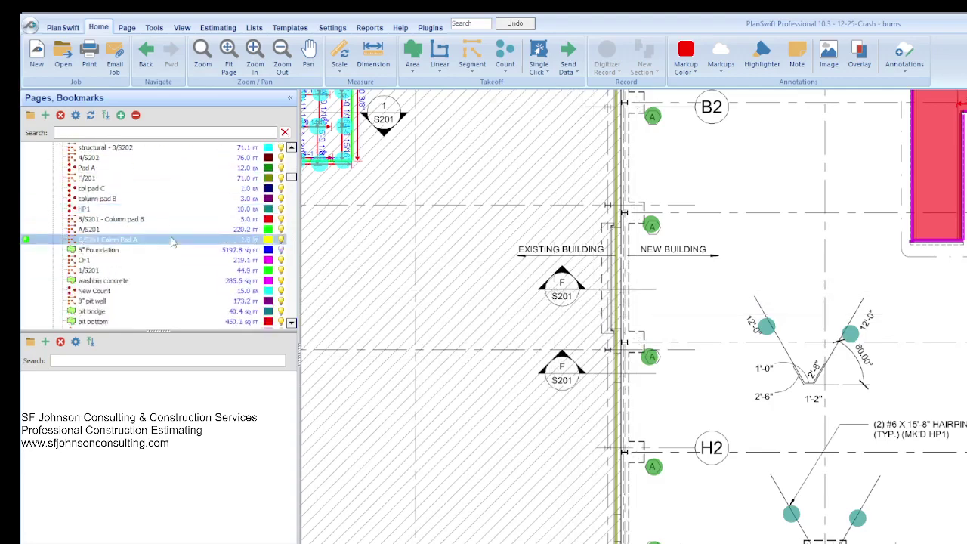
pyautogui.scroll(-2, 173, 242)
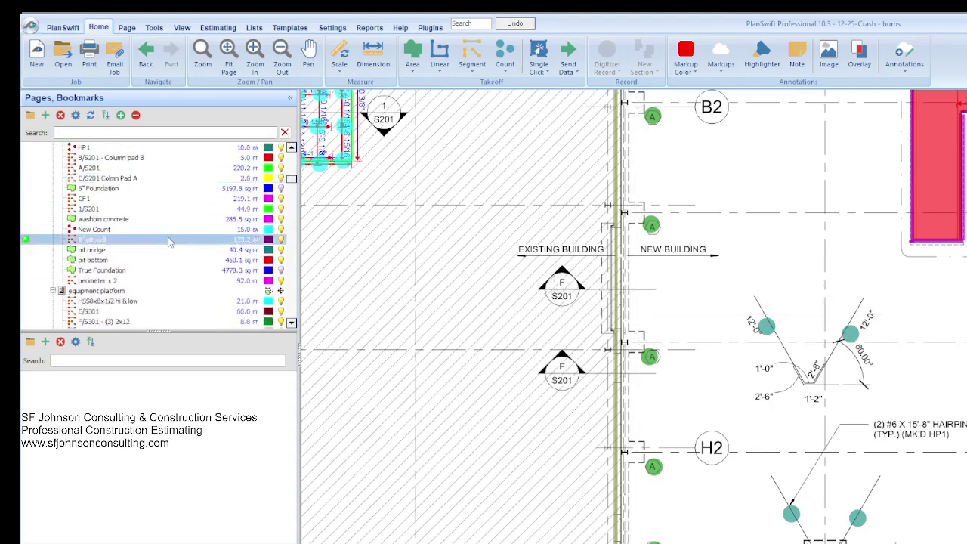
pyautogui.scroll(-8, 117, 251)
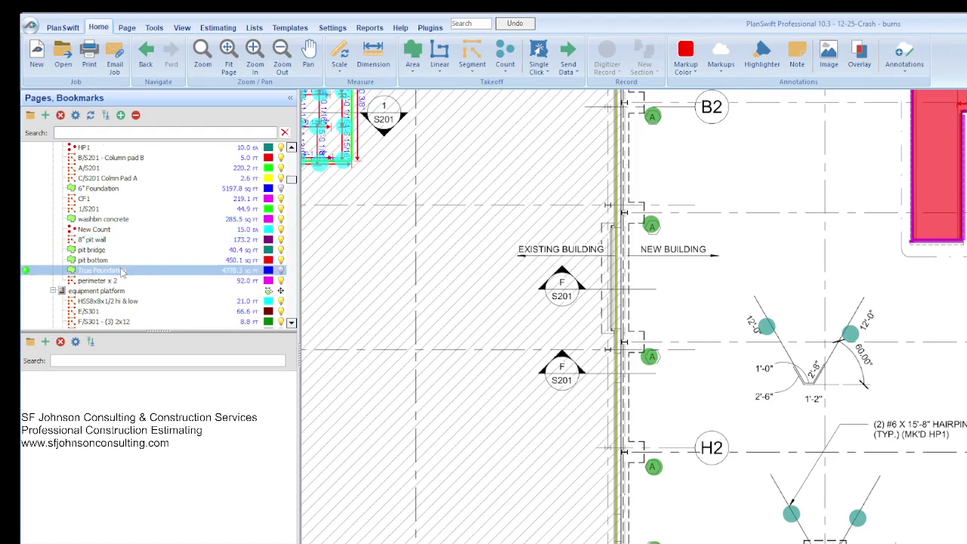
pyautogui.scroll(-2, 119, 292)
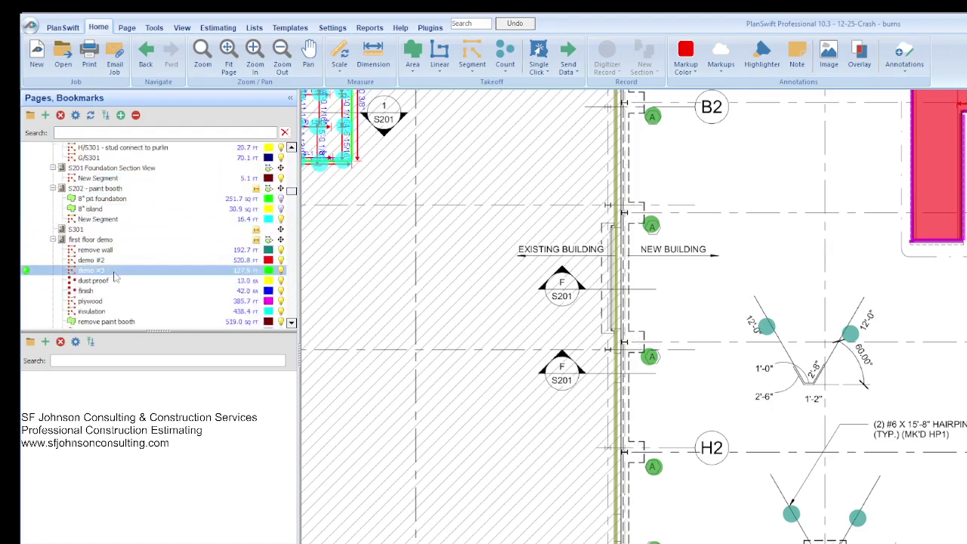
pyautogui.scroll(2, 113, 274)
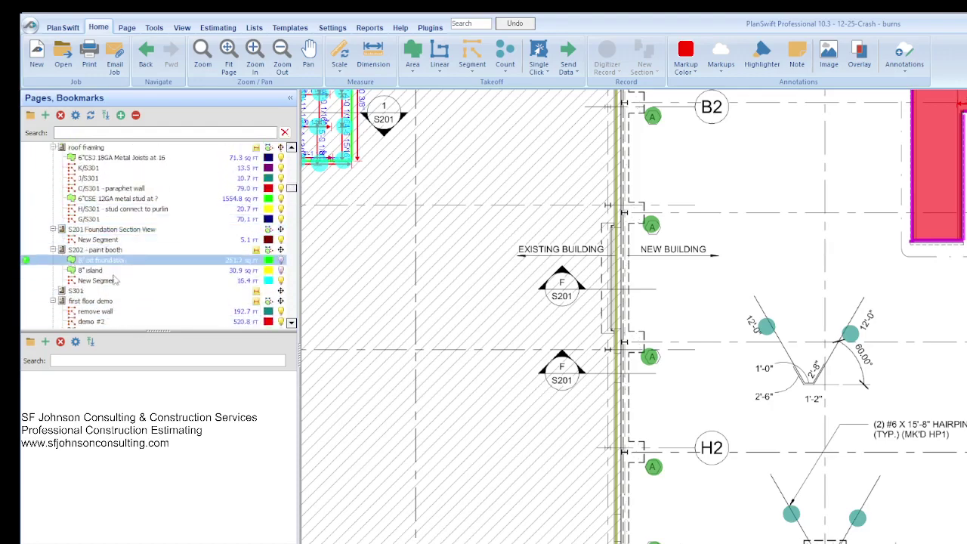
pyautogui.scroll(-2, 115, 275)
pyautogui.scroll(-1, 150, 284)
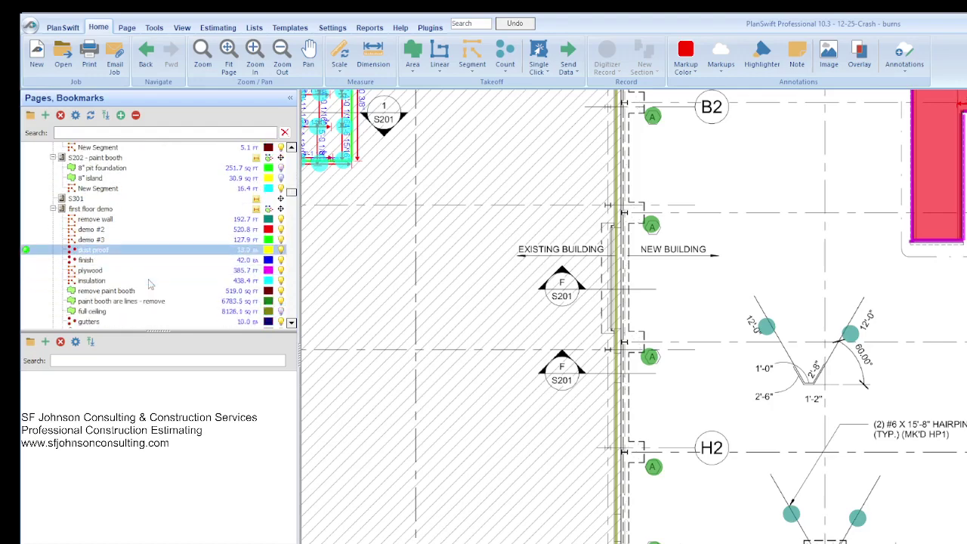
pyautogui.scroll(3, 90, 278)
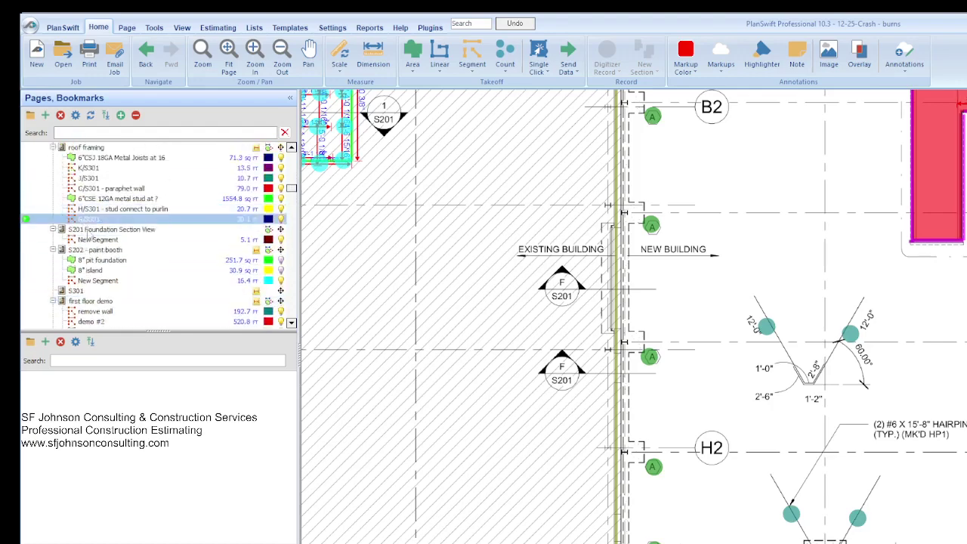
pyautogui.click(85, 229)
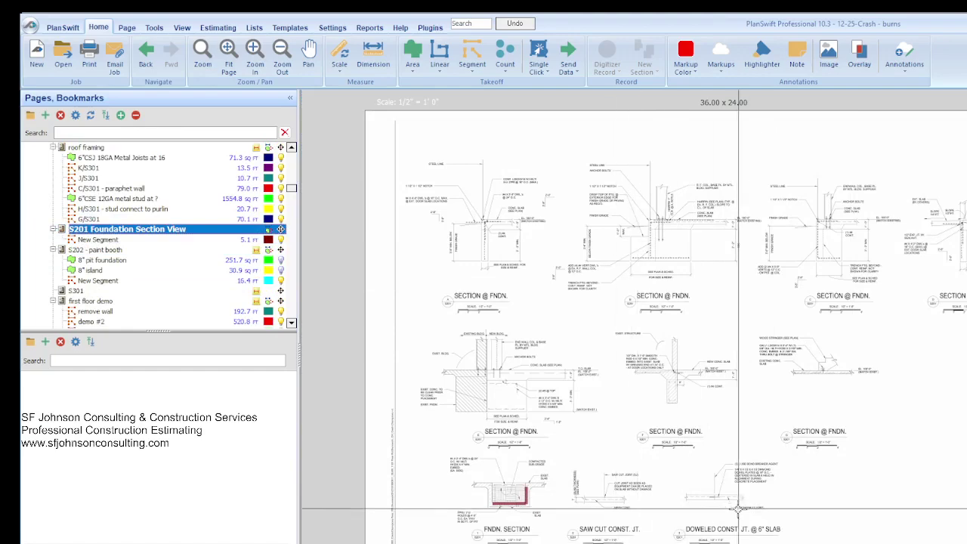
# Zoom in on the SECTION @ FNDN. details of sheet S201.
pyautogui.scroll(2, 623, 487)
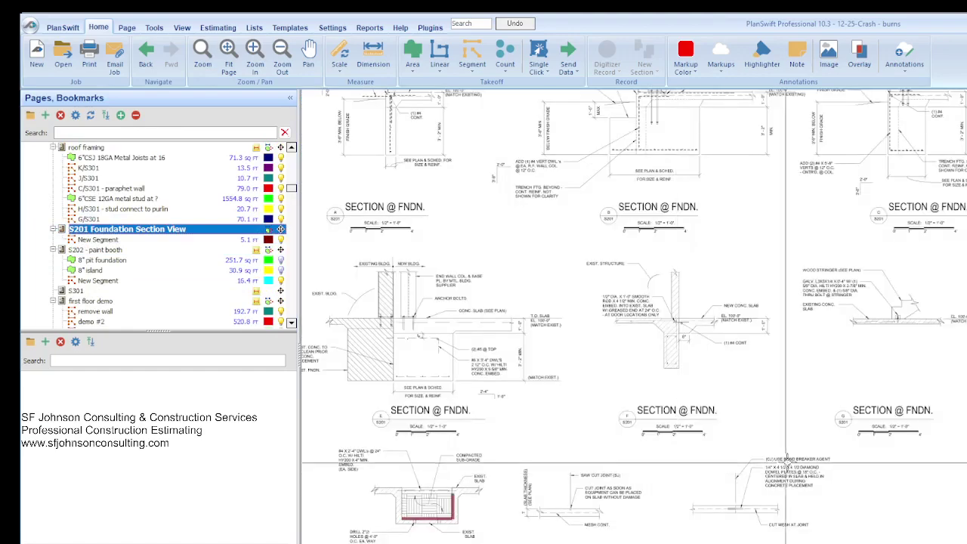
pyautogui.scroll(3, 618, 221)
pyautogui.scroll(1, 618, 221)
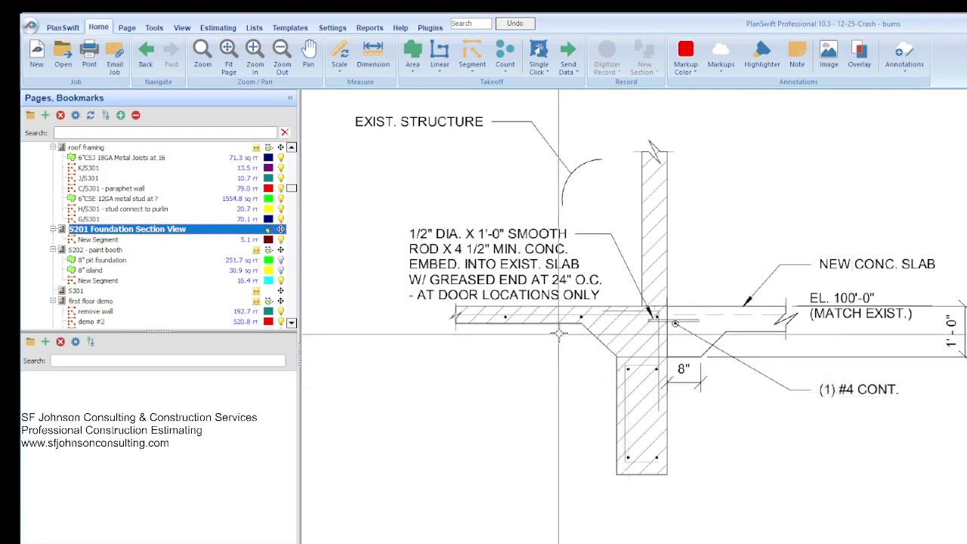
pyautogui.scroll(-3, 682, 255)
pyautogui.scroll(-2, 748, 311)
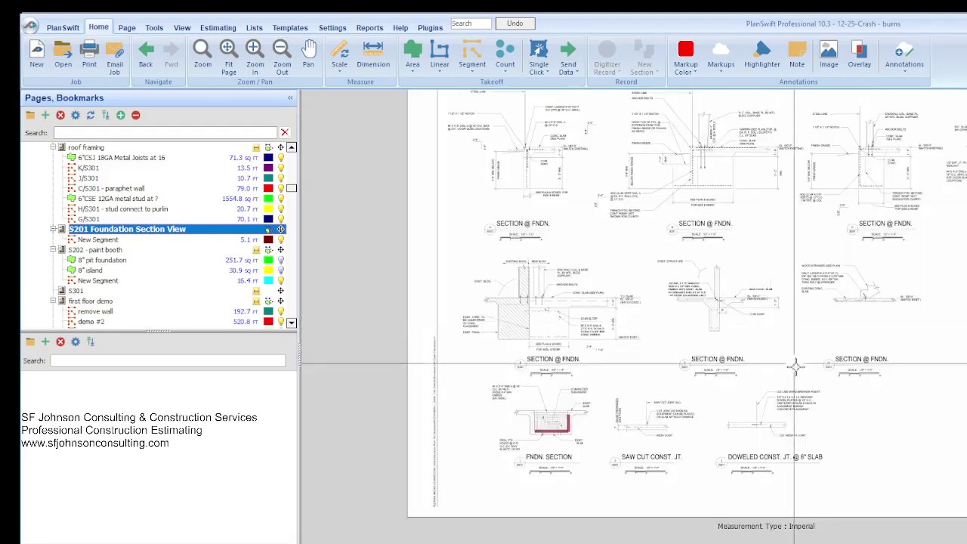
pyautogui.scroll(1, 579, 451)
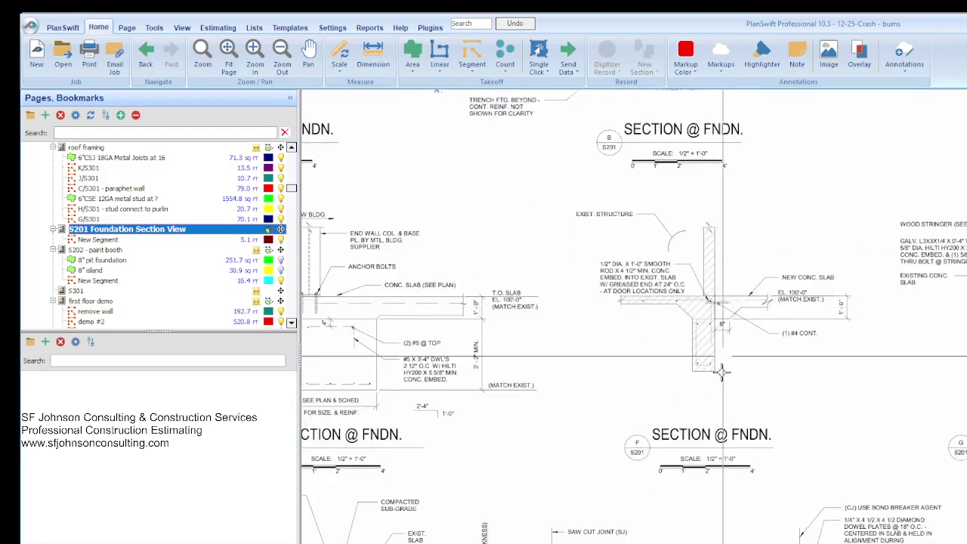
pyautogui.scroll(3, 694, 249)
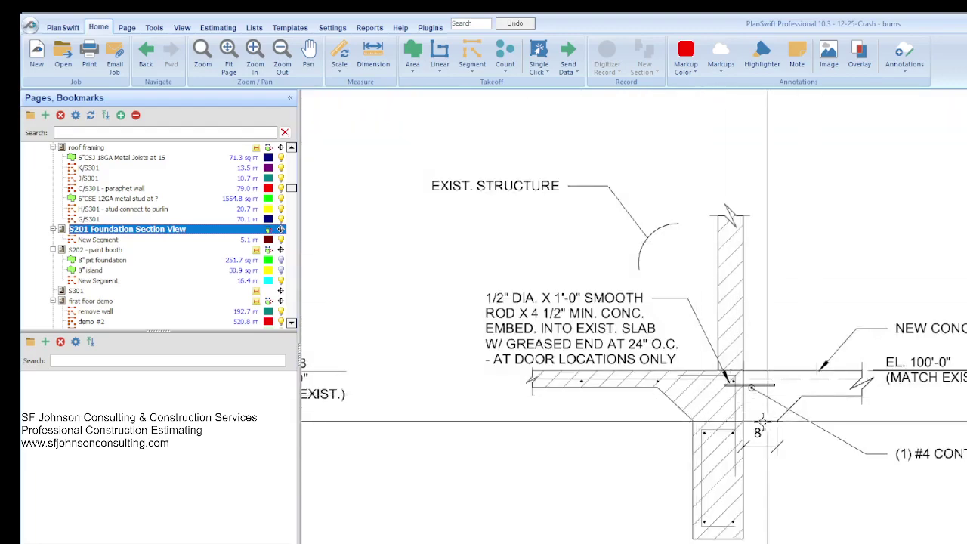
pyautogui.scroll(2, 762, 422)
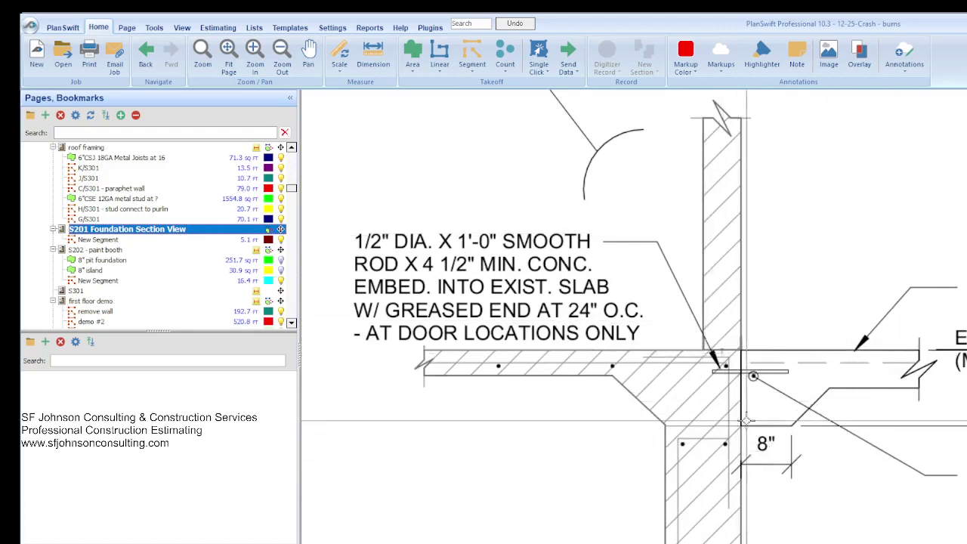
pyautogui.scroll(-3, 746, 421)
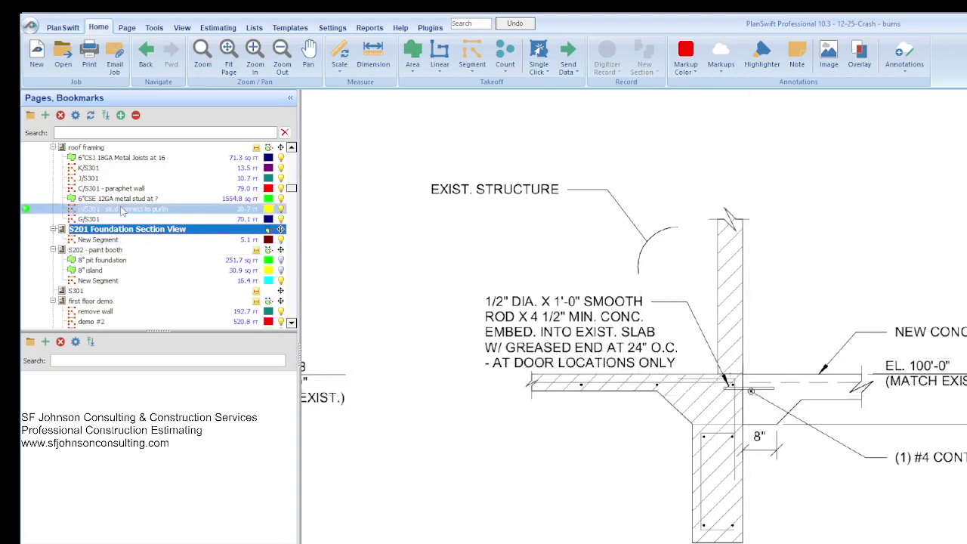
# Zoom in and out across the remaining 1/2" = 1'-0" foundation section details.
pyautogui.scroll(2, 127, 226)
pyautogui.scroll(3, 128, 242)
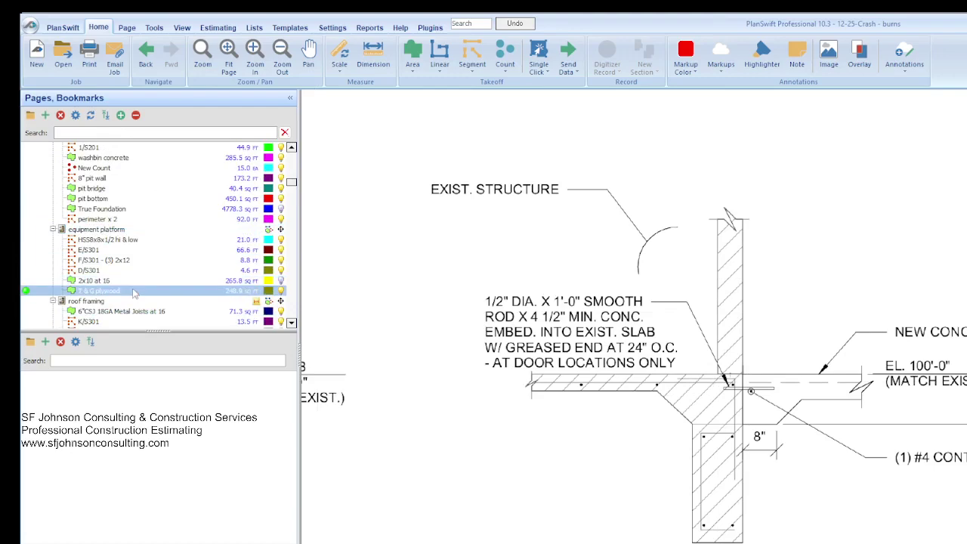
pyautogui.scroll(-5, 612, 318)
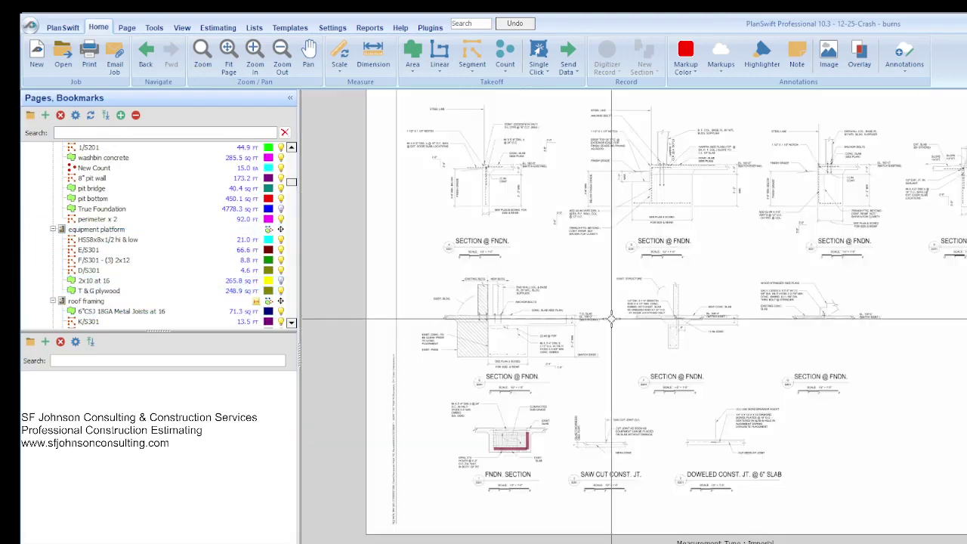
pyautogui.scroll(2, 121, 253)
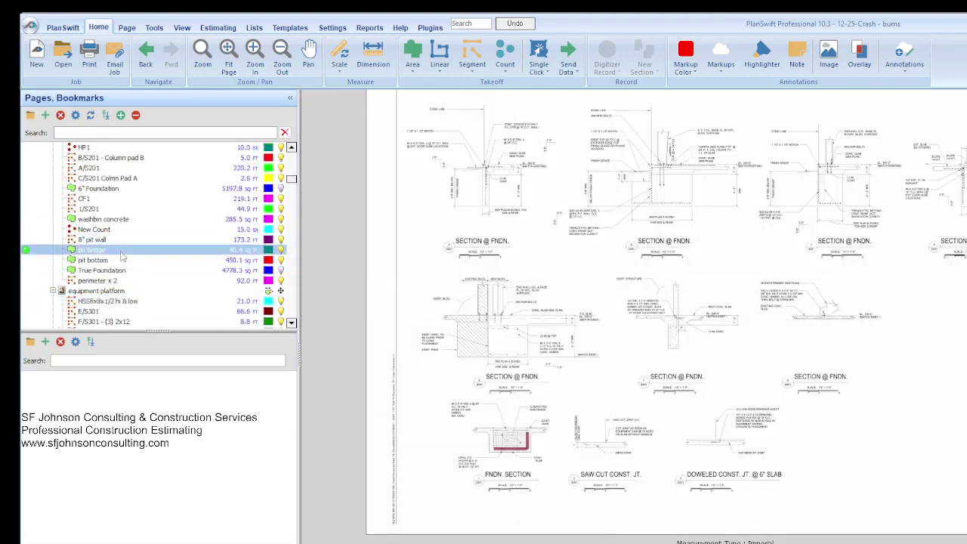
pyautogui.scroll(5, 121, 257)
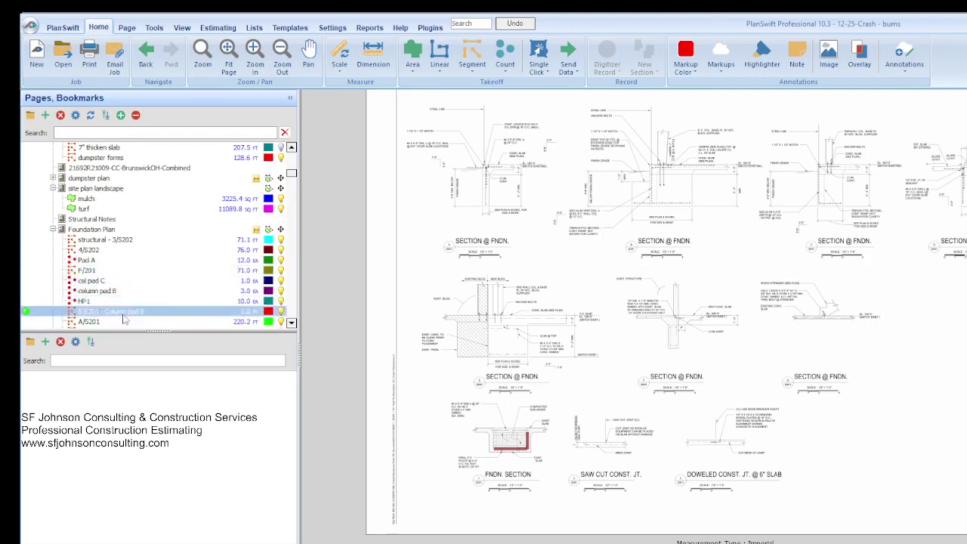
pyautogui.scroll(2, 402, 319)
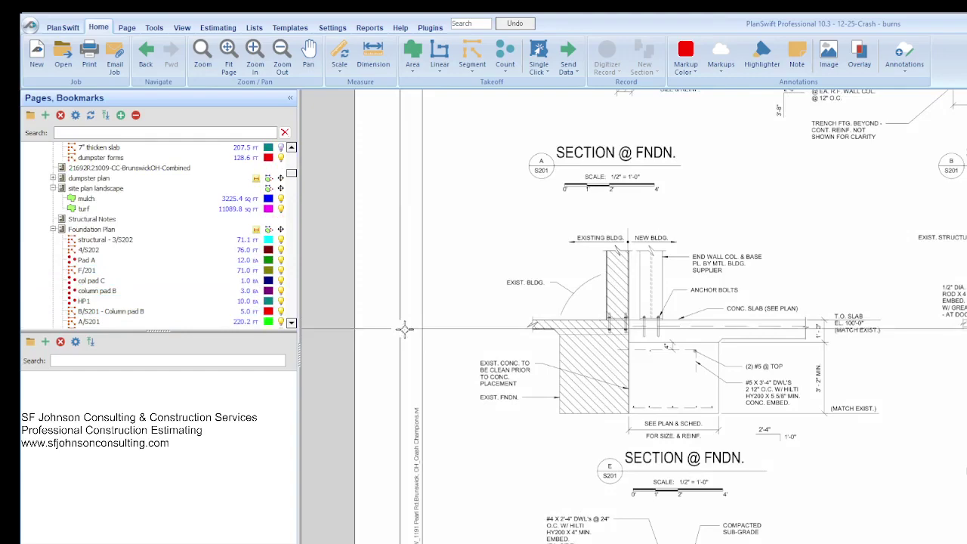
pyautogui.scroll(-3, 405, 329)
pyautogui.scroll(4, 736, 156)
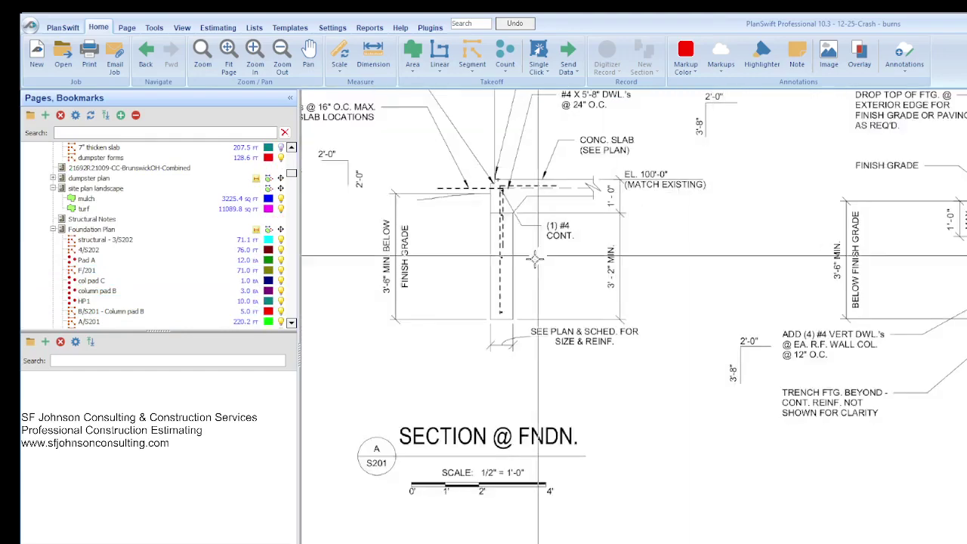
pyautogui.scroll(-3, 717, 464)
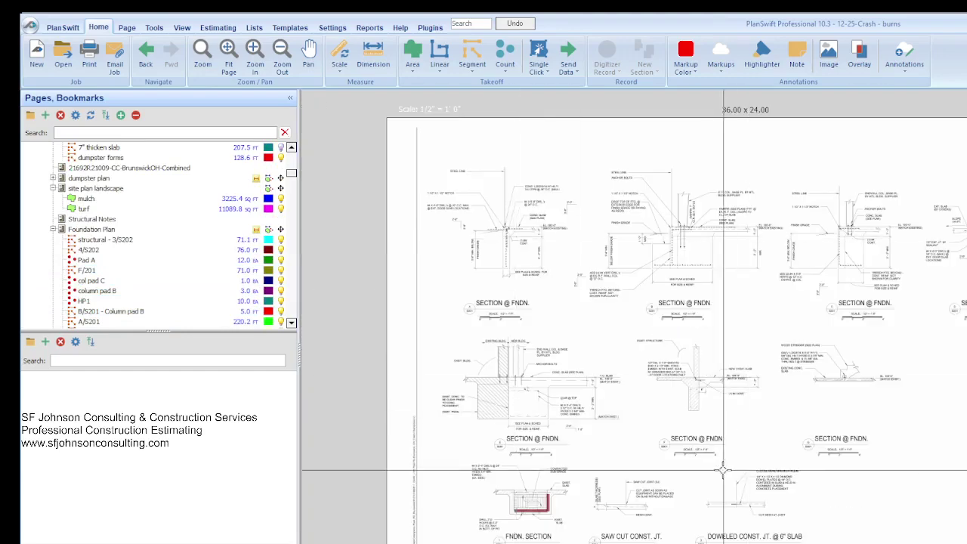
pyautogui.scroll(3, 723, 469)
pyautogui.scroll(2, 733, 323)
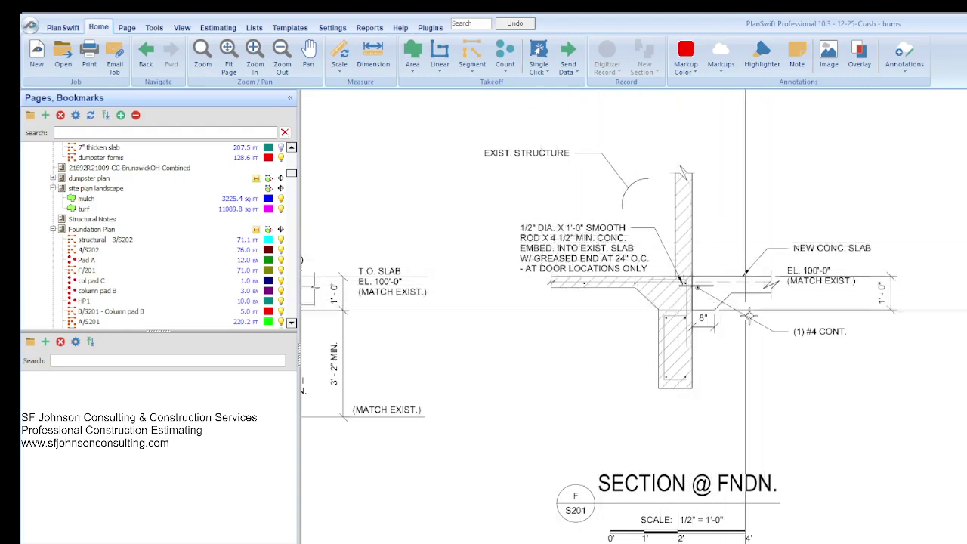
pyautogui.scroll(-3, 640, 389)
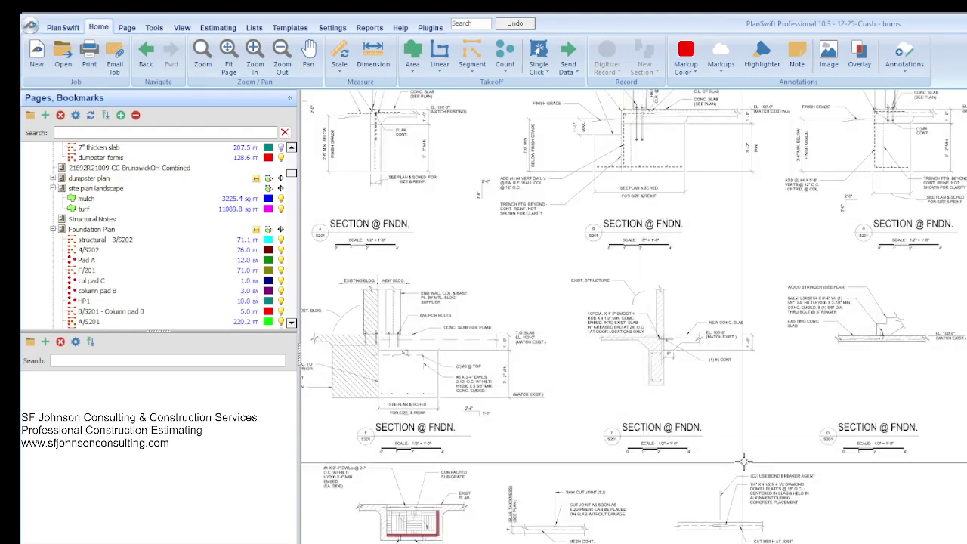
pyautogui.scroll(-2, 743, 408)
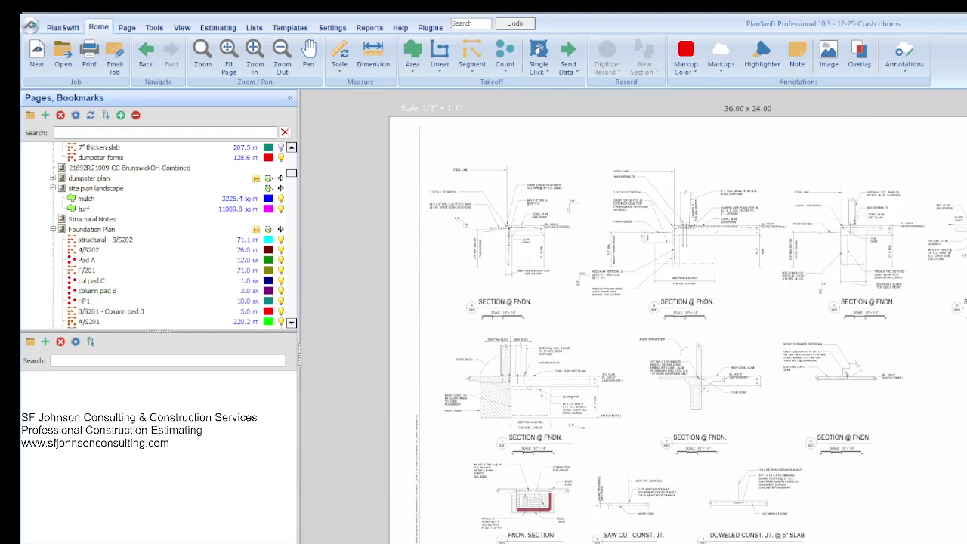
# Review the Column Pad A and B cost lines on the Excel TAKEOFF sheet, then return to PlanSwift.
pyautogui.hotkey('alt', 'Tab')
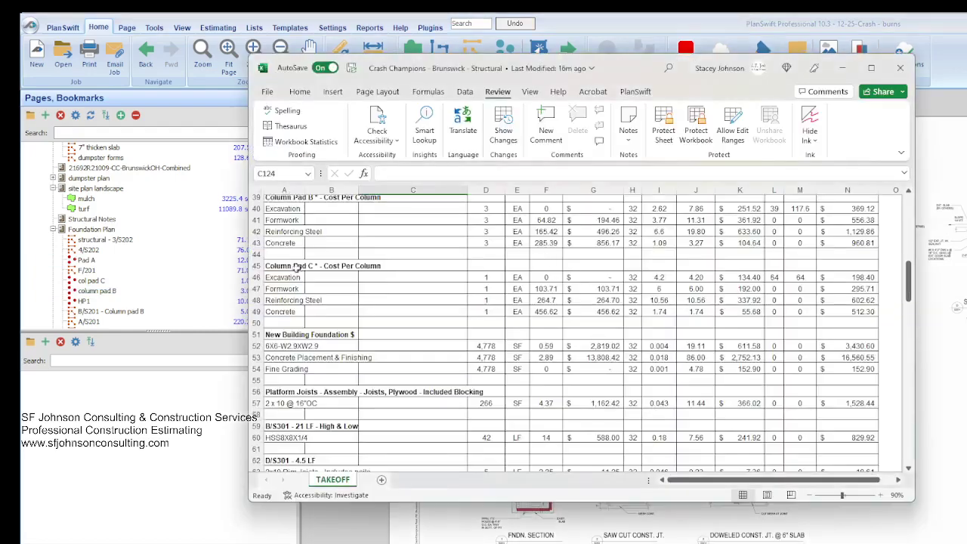
pyautogui.scroll(7, 296, 268)
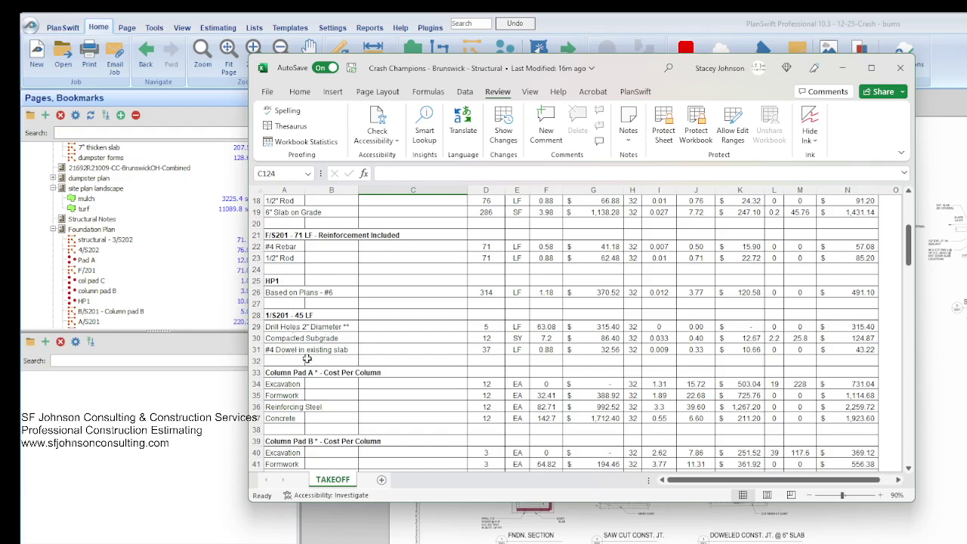
pyautogui.scroll(-2, 312, 354)
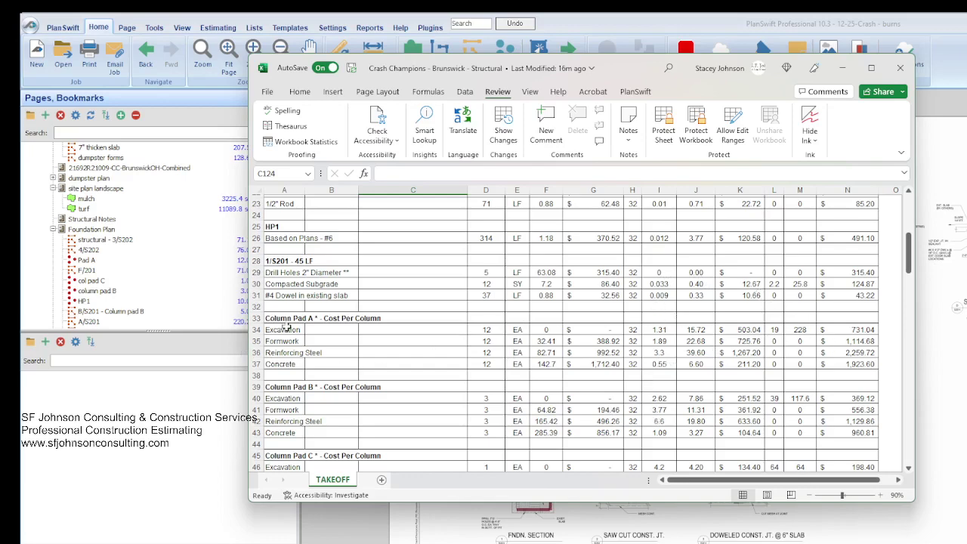
pyautogui.scroll(-1, 312, 316)
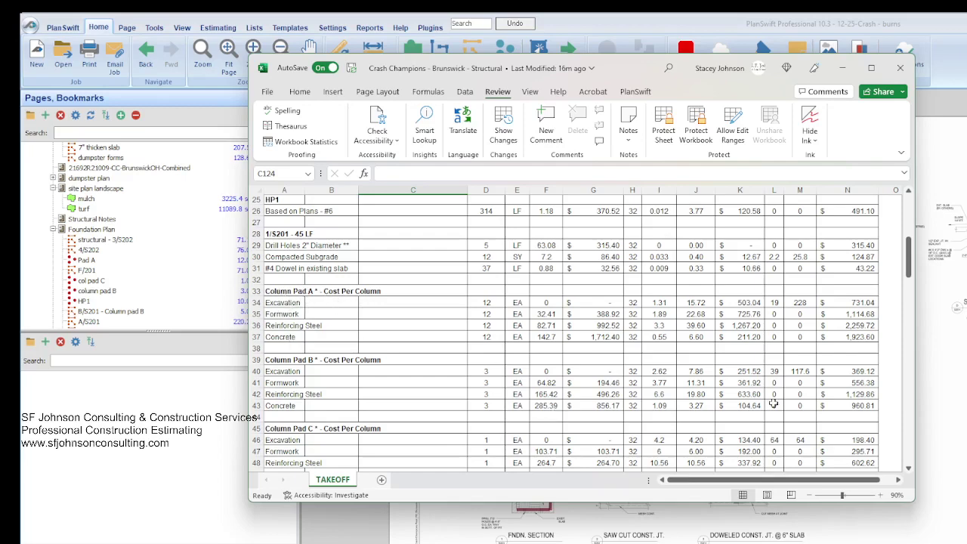
pyautogui.click(83, 240)
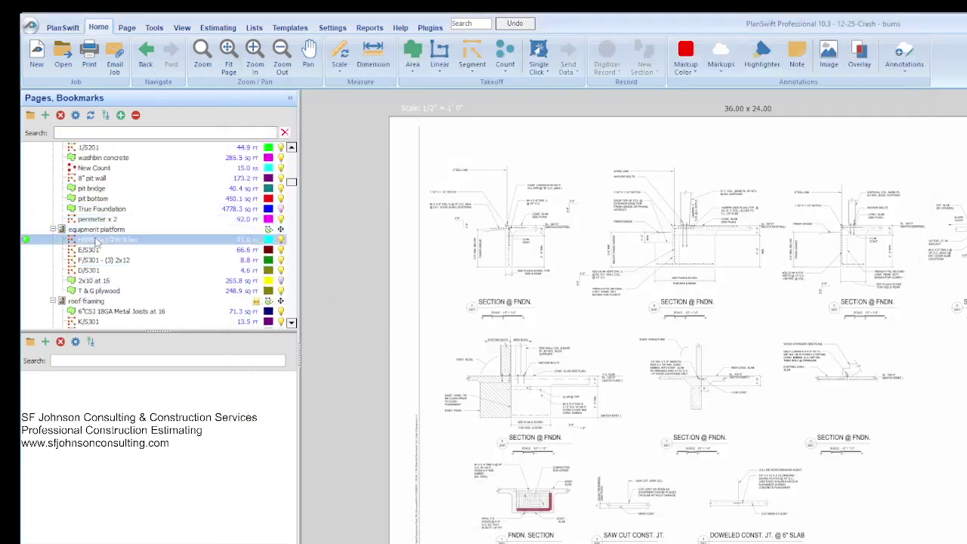
# Load the Structural Notes page, zoom in on the Pad Footing Schedule, then return to the Excel estimate.
pyautogui.scroll(5, 85, 241)
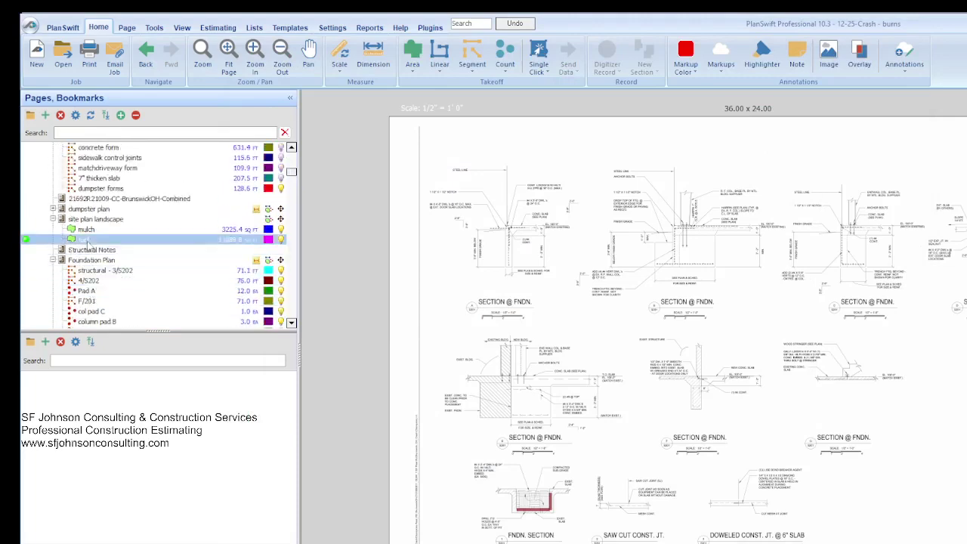
pyautogui.click(91, 249)
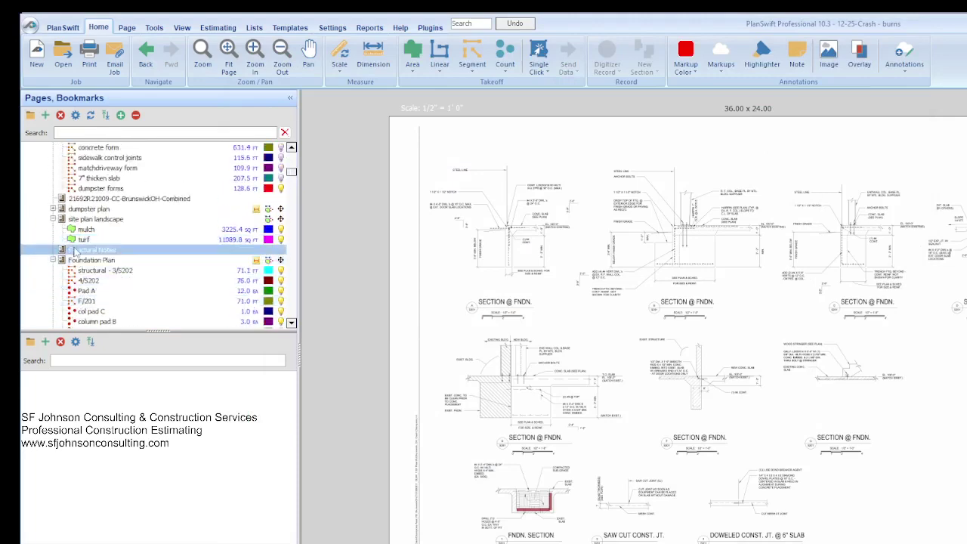
pyautogui.scroll(4, 486, 468)
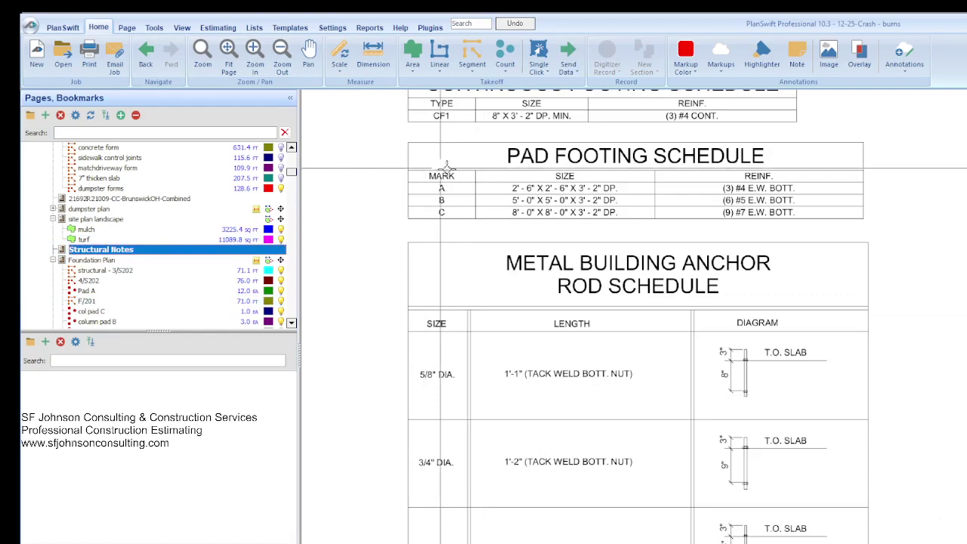
pyautogui.scroll(2, 554, 157)
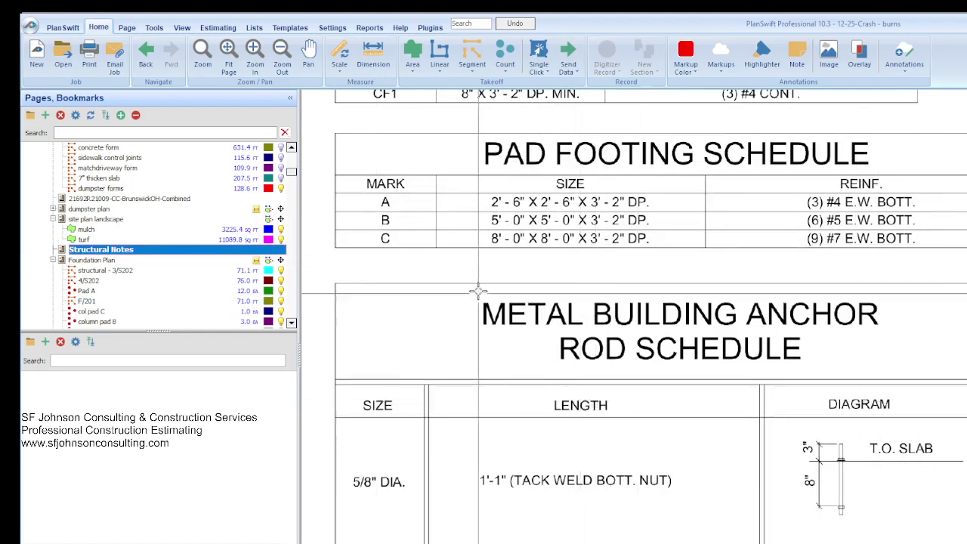
pyautogui.scroll(-3, 517, 281)
pyautogui.scroll(4, 464, 187)
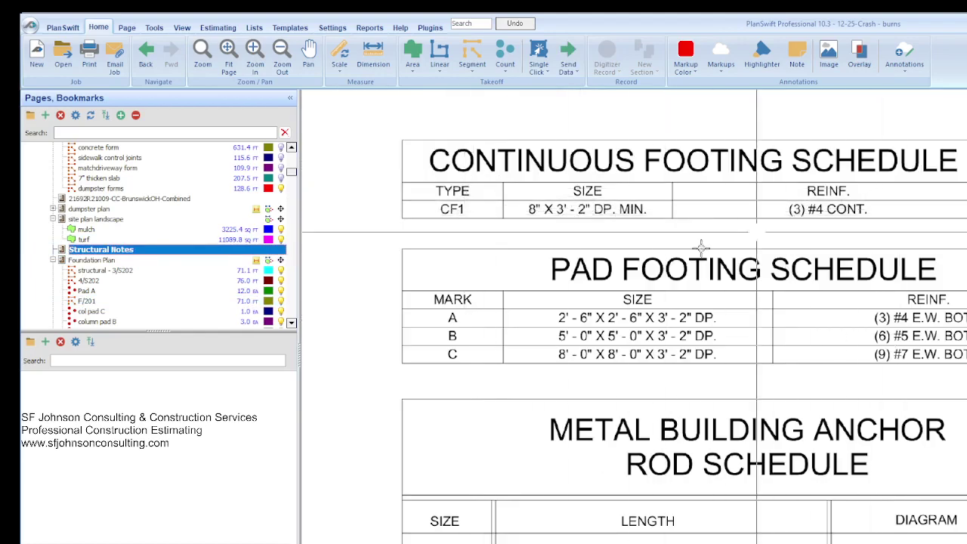
pyautogui.scroll(-4, 509, 252)
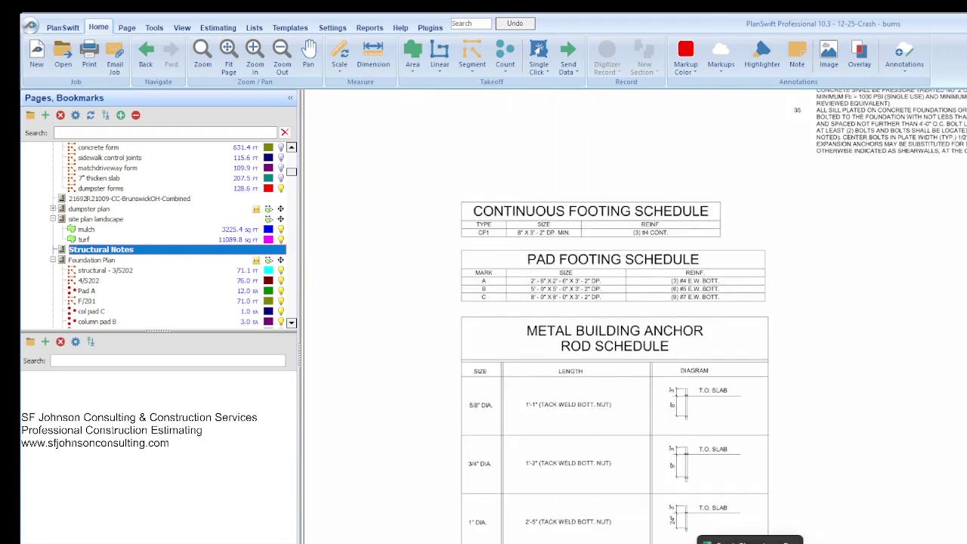
pyautogui.click(748, 540)
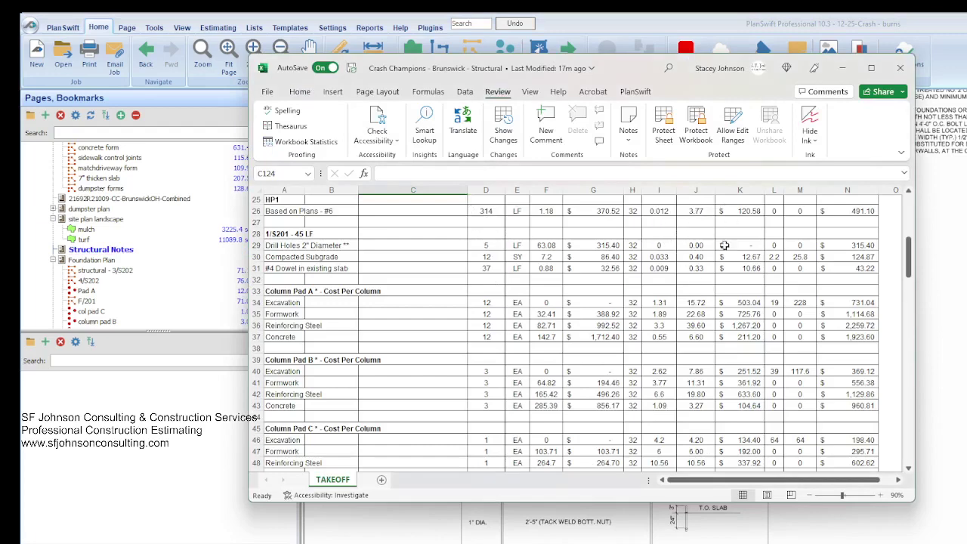
# Scroll through the TAKEOFF sheet's foundation rows, then load PlanSwift's equipment platform plan page.
pyautogui.scroll(-3, 671, 363)
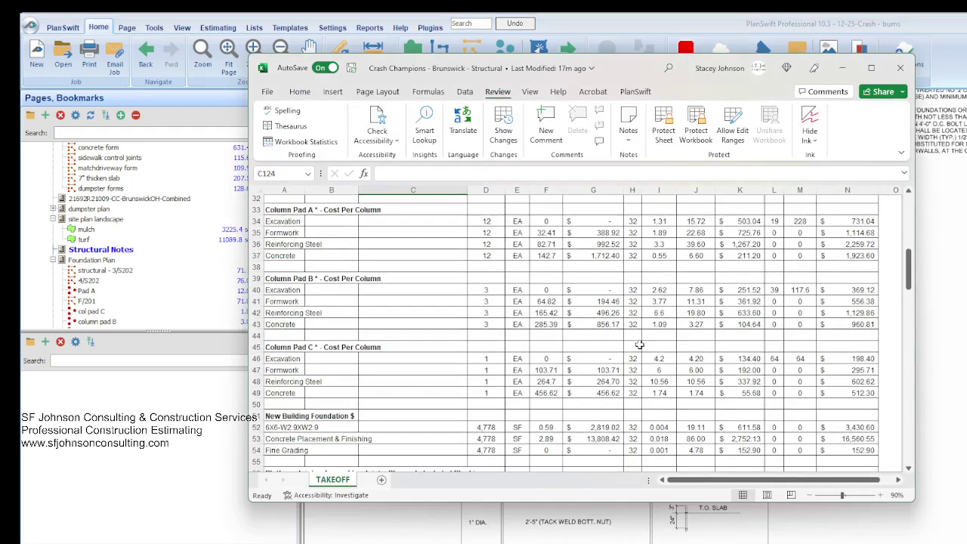
pyautogui.scroll(10, 639, 344)
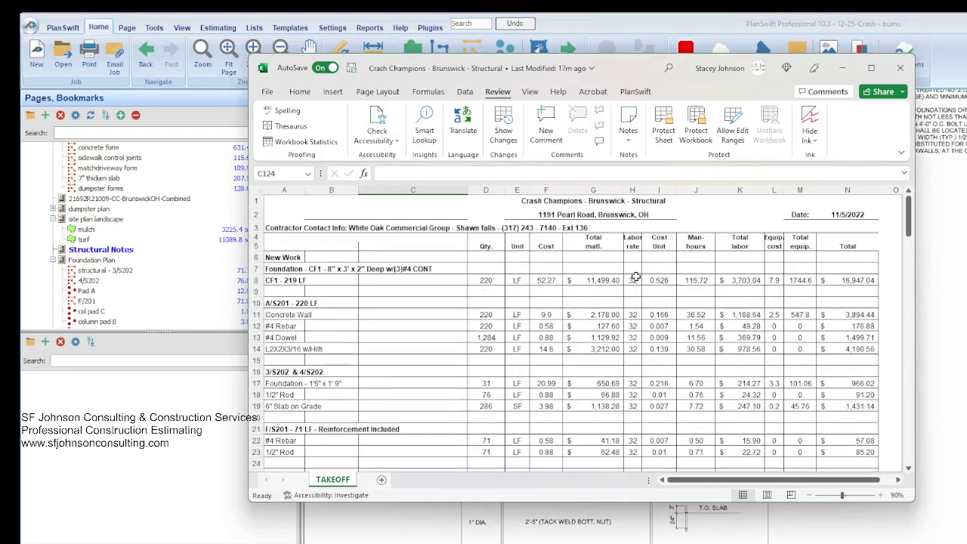
pyautogui.scroll(-2, 640, 282)
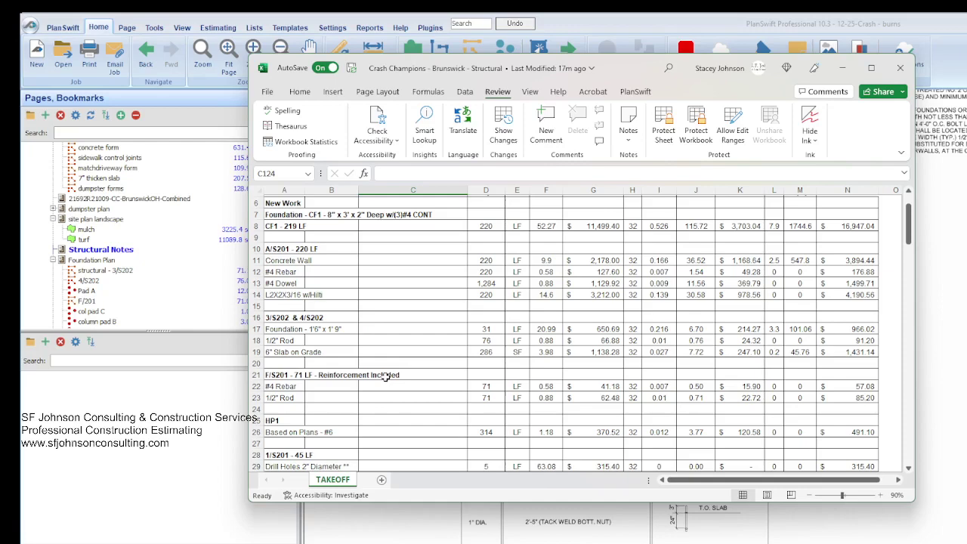
pyautogui.scroll(-1, 386, 378)
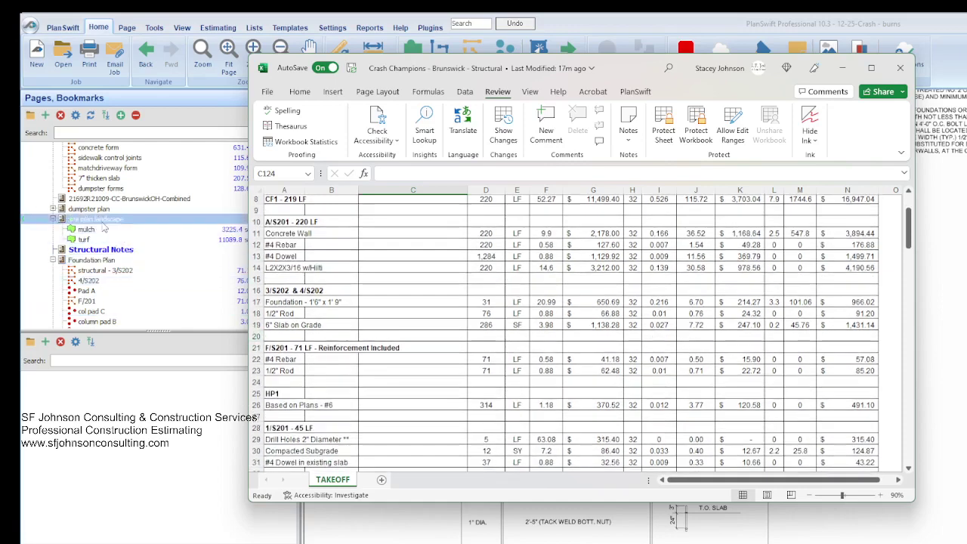
pyautogui.scroll(-1, 132, 231)
pyautogui.scroll(-8, 133, 231)
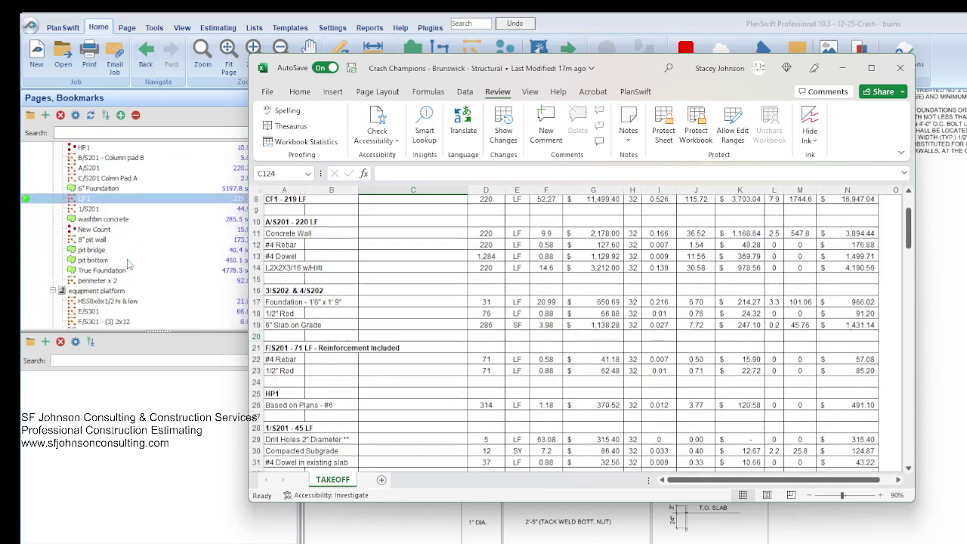
pyautogui.click(110, 229)
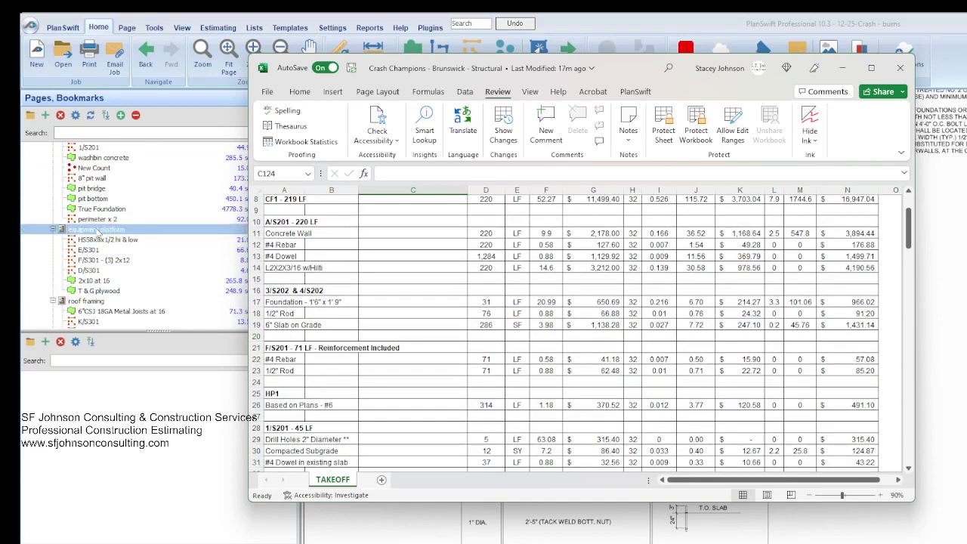
pyautogui.click(96, 233)
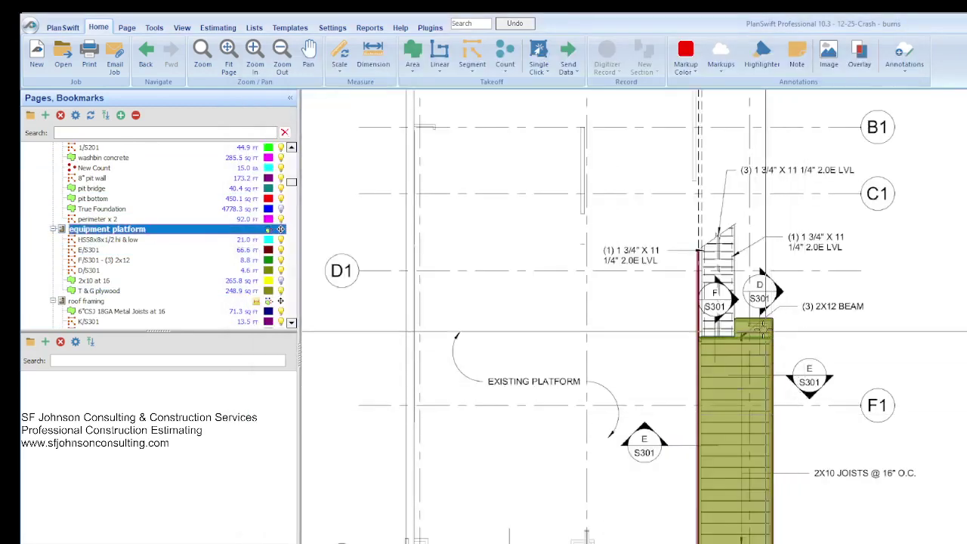
# Zoom around the platform's 2x10 at 16 framing takeoff, then load the S301 sheet.
pyautogui.scroll(3, 763, 327)
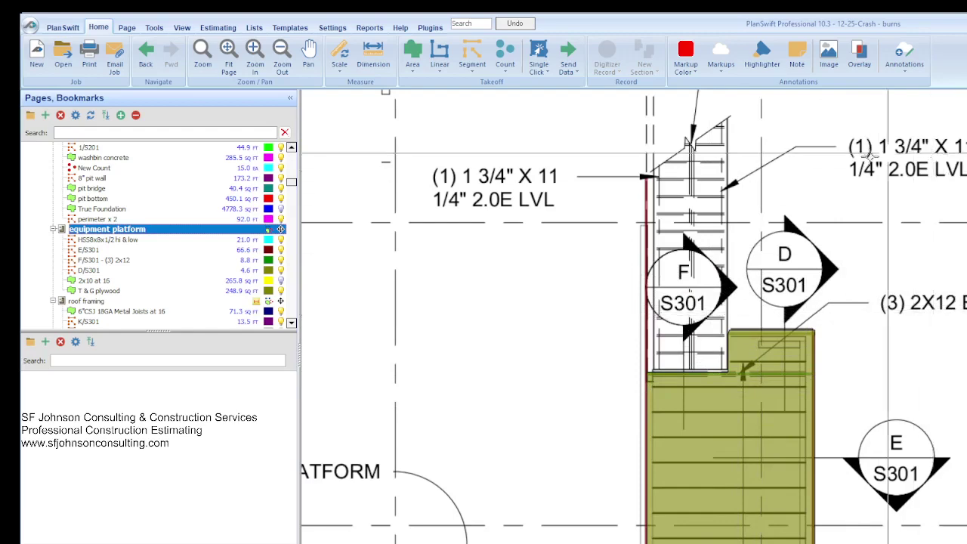
pyautogui.scroll(-1, 691, 347)
pyautogui.scroll(-1, 691, 347)
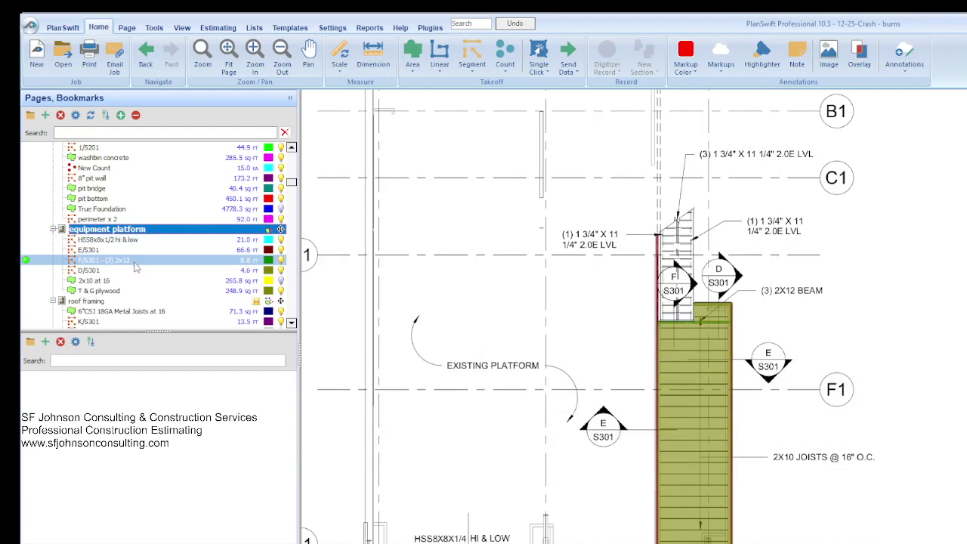
pyautogui.scroll(-10, 136, 269)
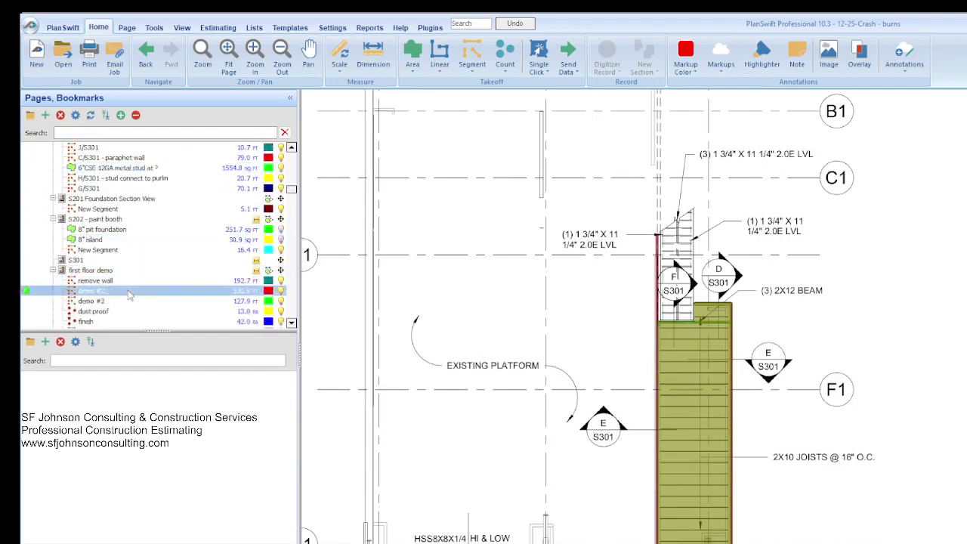
pyautogui.click(88, 264)
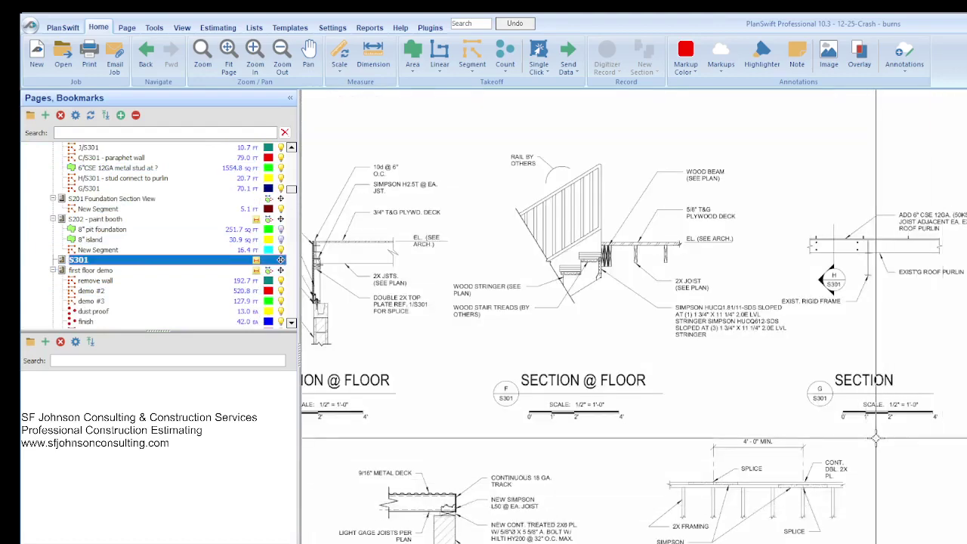
# Zoom in and out on the two S301 SECTION @ FLOOR details, including the SIMPSON SP1 @ EA. STUD callout.
pyautogui.scroll(-2, 868, 438)
pyautogui.scroll(2, 414, 367)
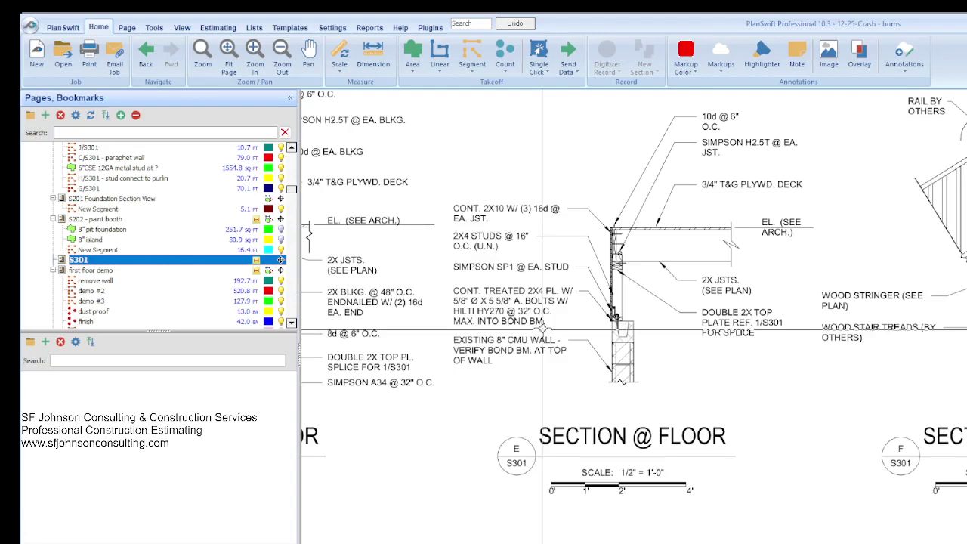
pyautogui.scroll(2, 498, 289)
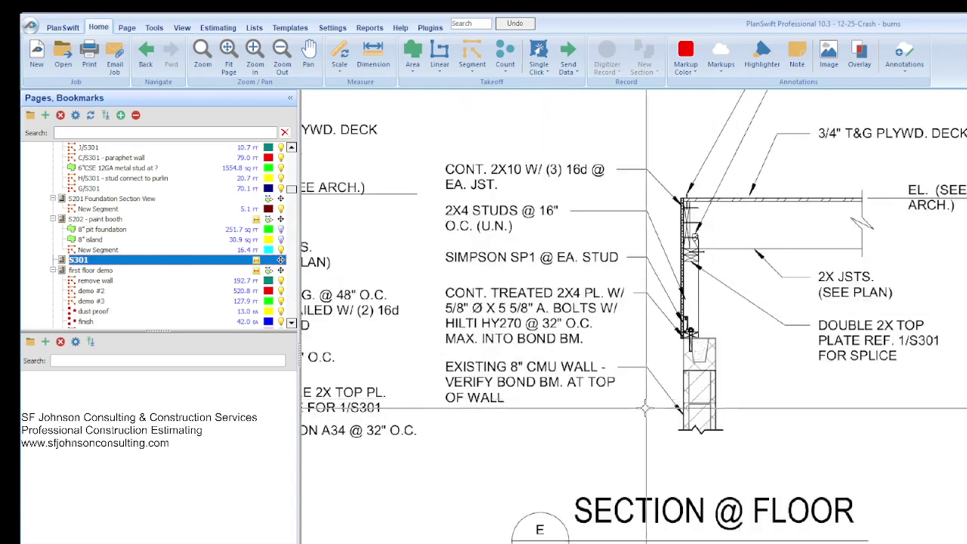
pyautogui.scroll(-2, 646, 408)
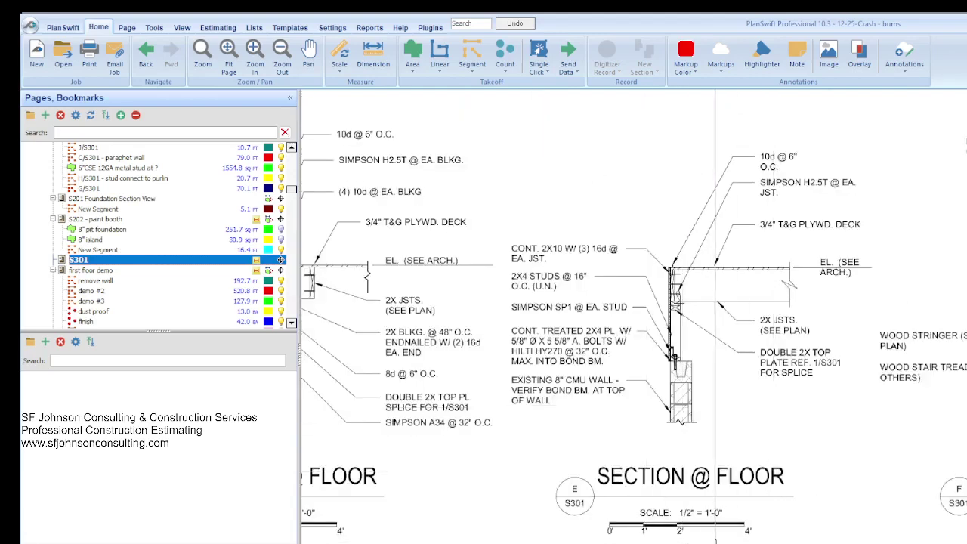
pyautogui.scroll(2, 567, 279)
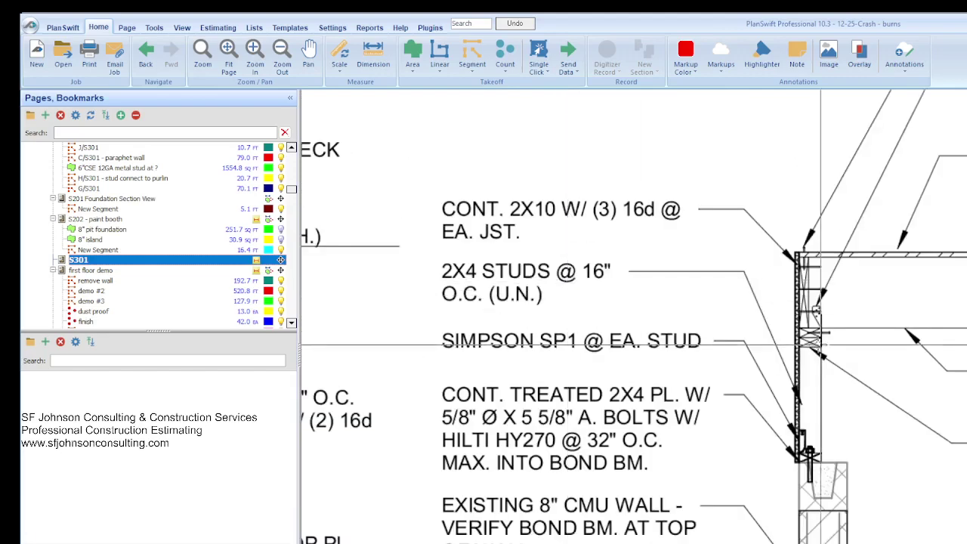
pyautogui.scroll(-2, 821, 344)
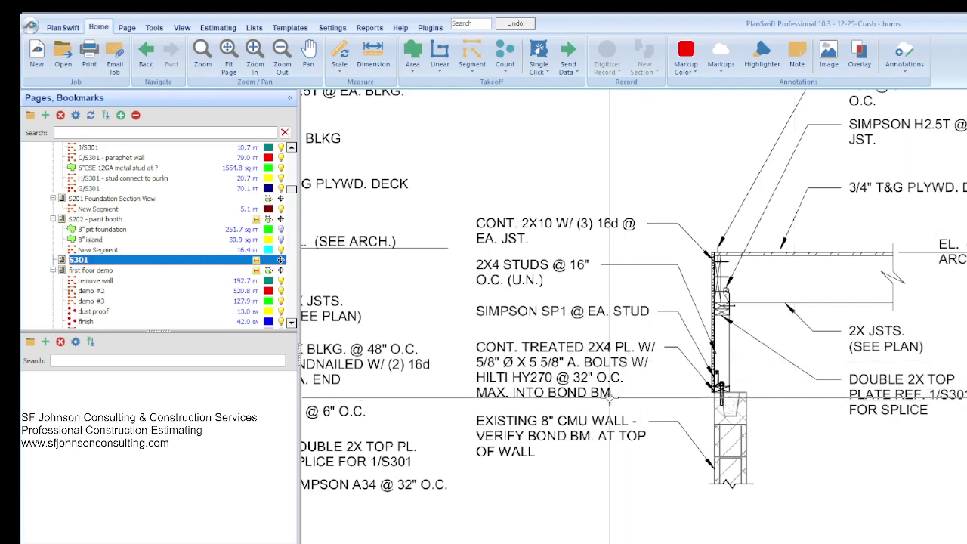
pyautogui.scroll(-3, 793, 397)
pyautogui.scroll(2, 688, 268)
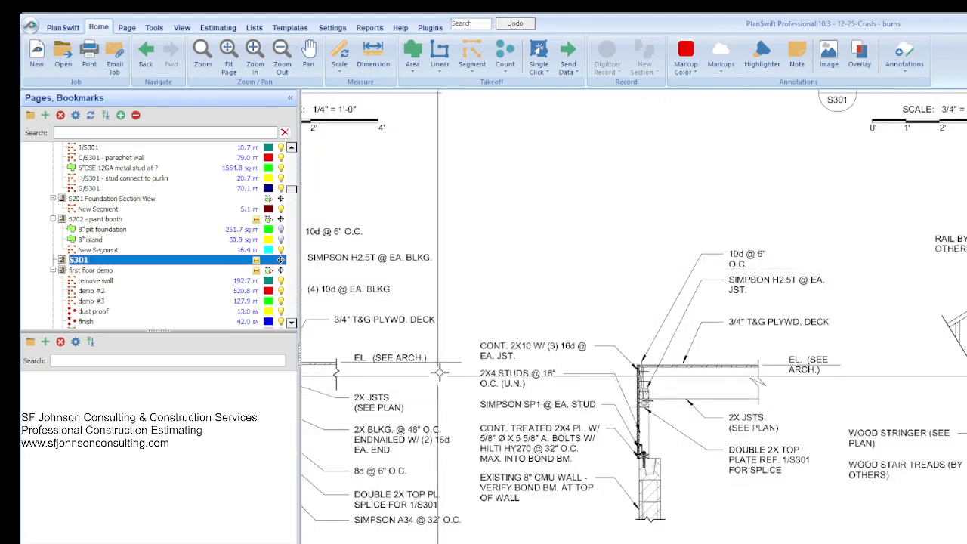
pyautogui.scroll(1, 572, 374)
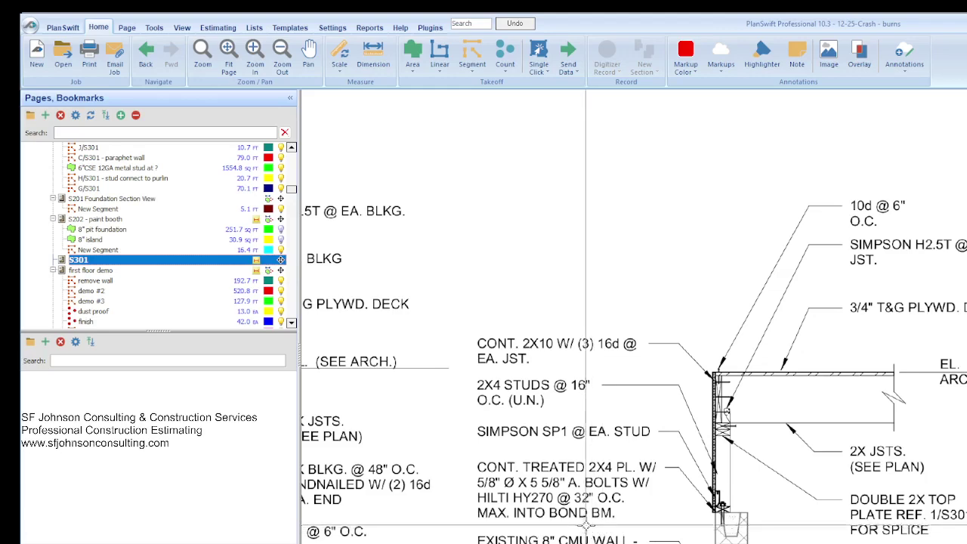
pyautogui.scroll(-3, 530, 457)
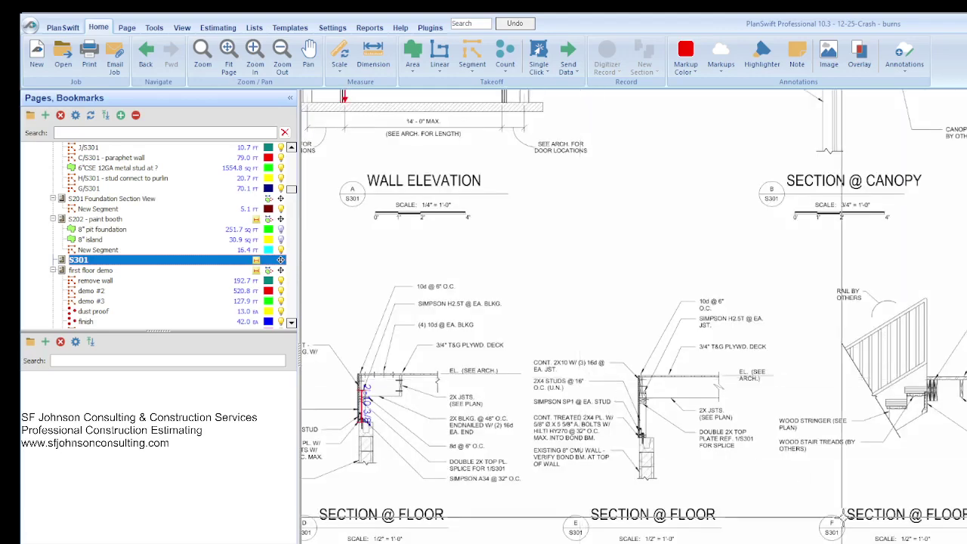
pyautogui.scroll(3, 568, 458)
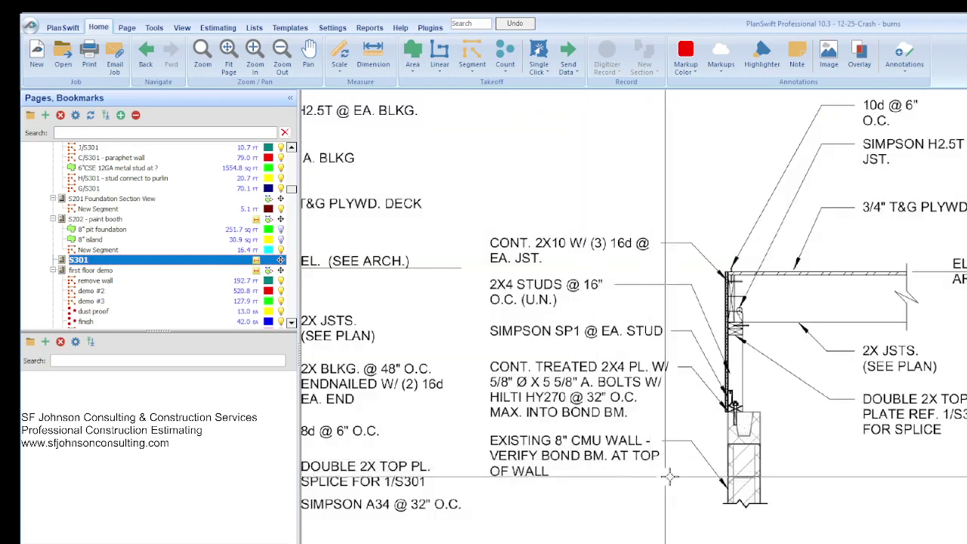
pyautogui.scroll(-2, 625, 411)
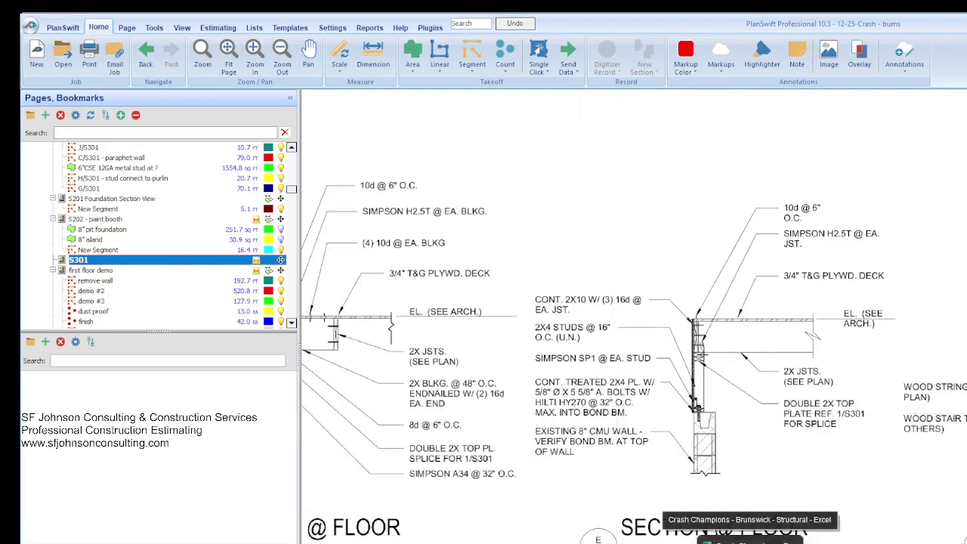
# Switch to the Structural workbook and scroll TAKEOFF to rows 63–86, showing Simpson SP1 At EA STD at 51 EA.
pyautogui.click(714, 541)
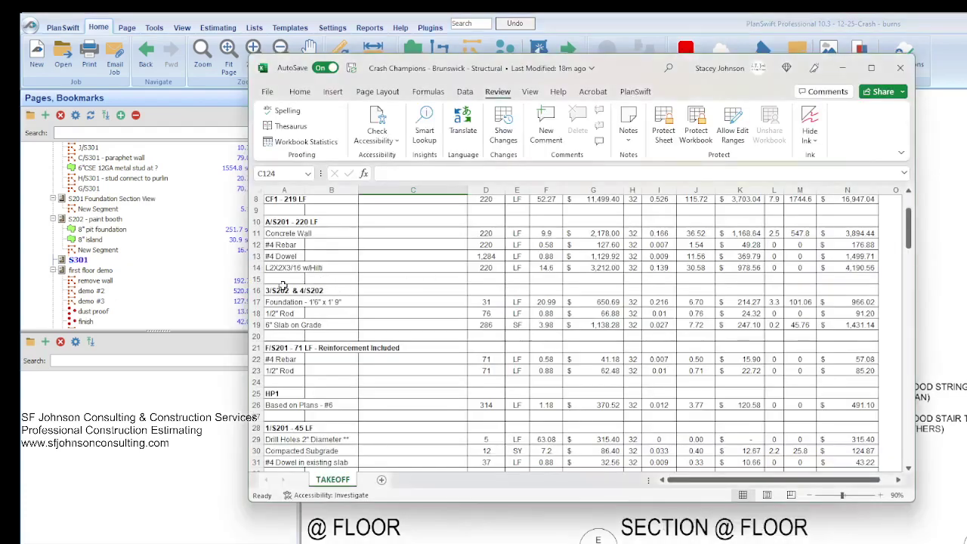
pyautogui.scroll(-6, 296, 233)
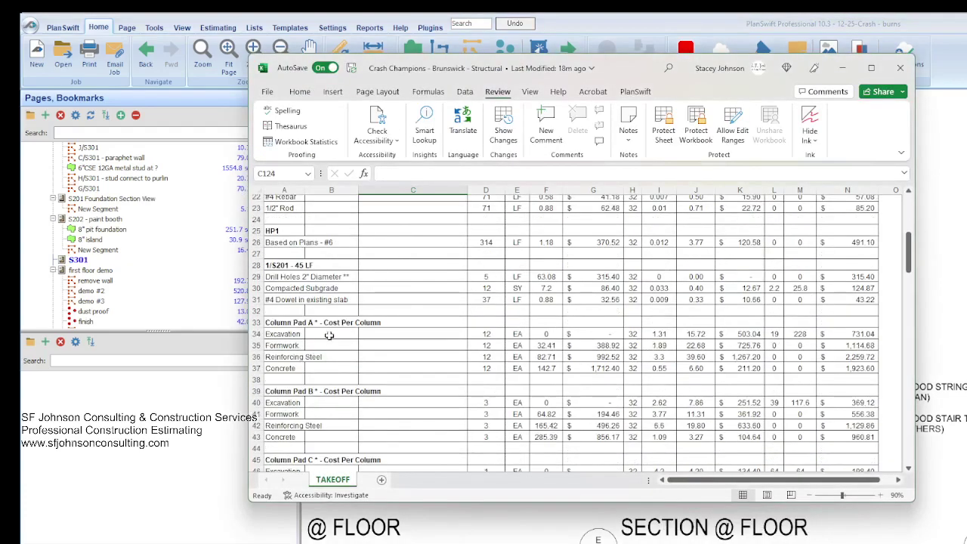
pyautogui.scroll(-6, 330, 337)
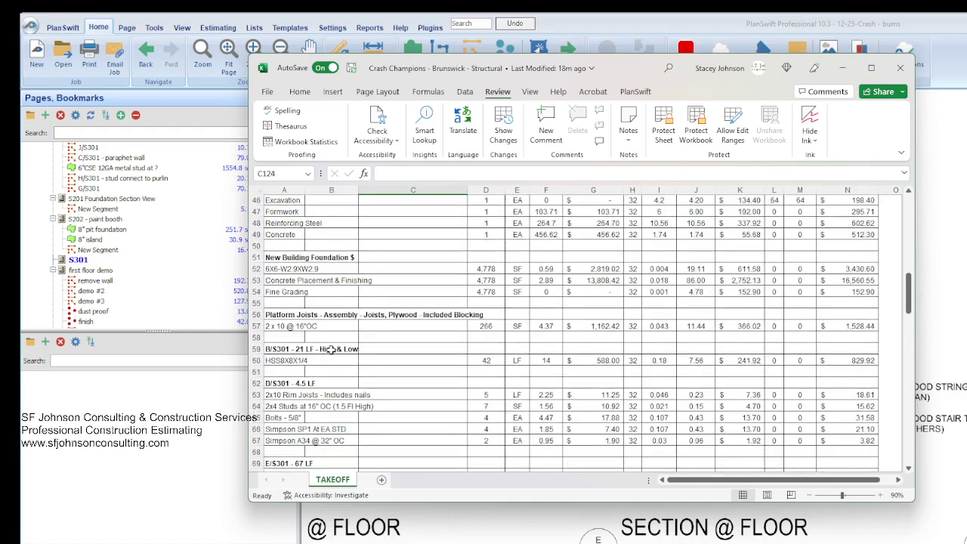
pyautogui.scroll(-4, 330, 349)
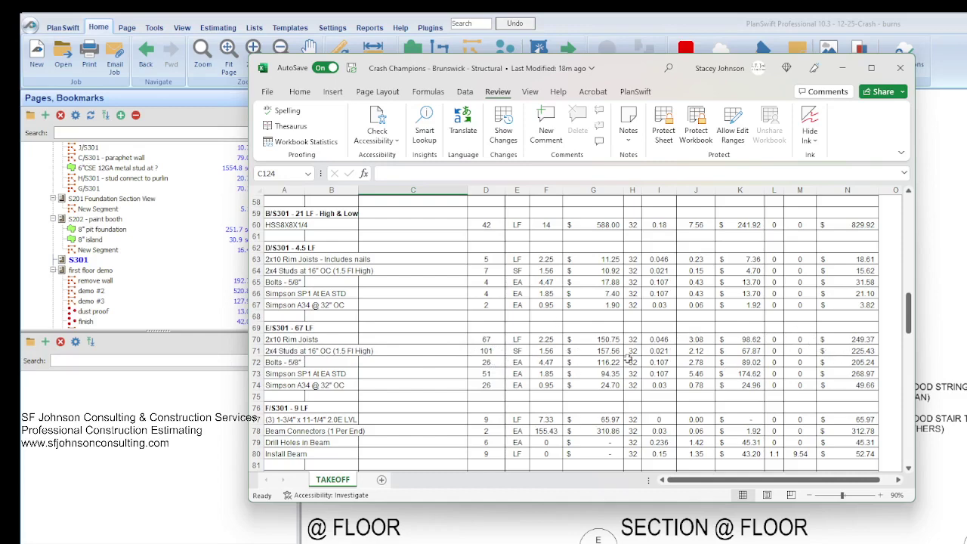
pyautogui.scroll(-2, 349, 344)
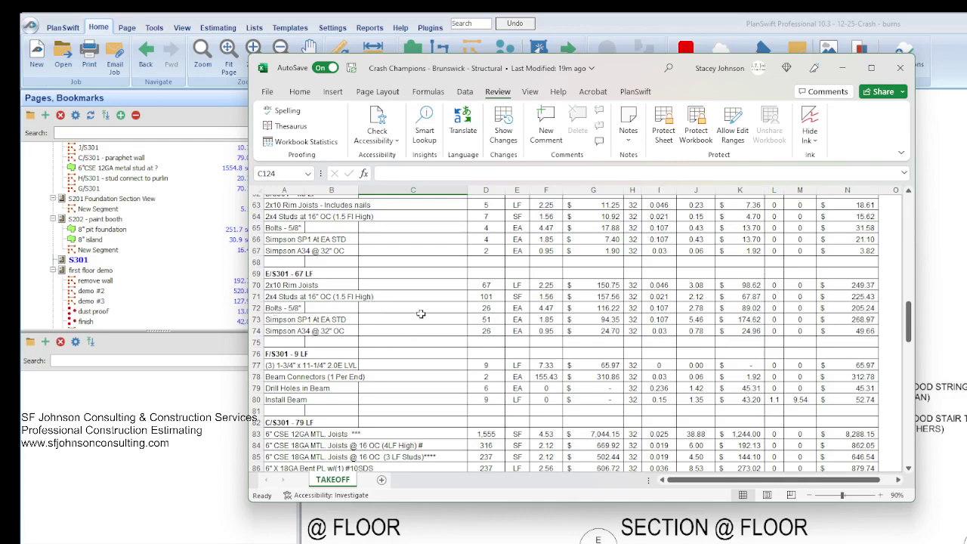
# Return from Excel to the PlanSwift takeoff plans and its Pages tree.
pyautogui.hotkey('alt', 'Tab')
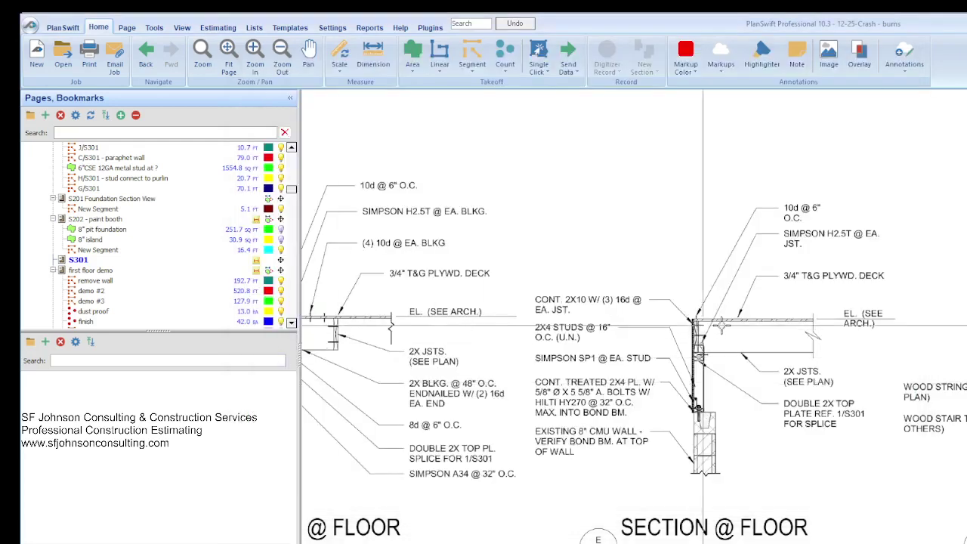
pyautogui.click(192, 219)
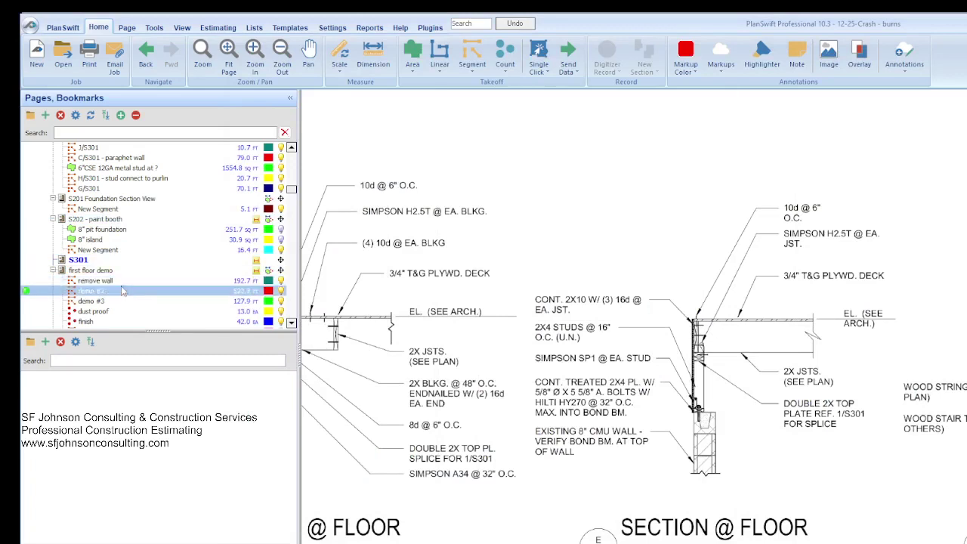
pyautogui.click(106, 248)
pyautogui.click(99, 261)
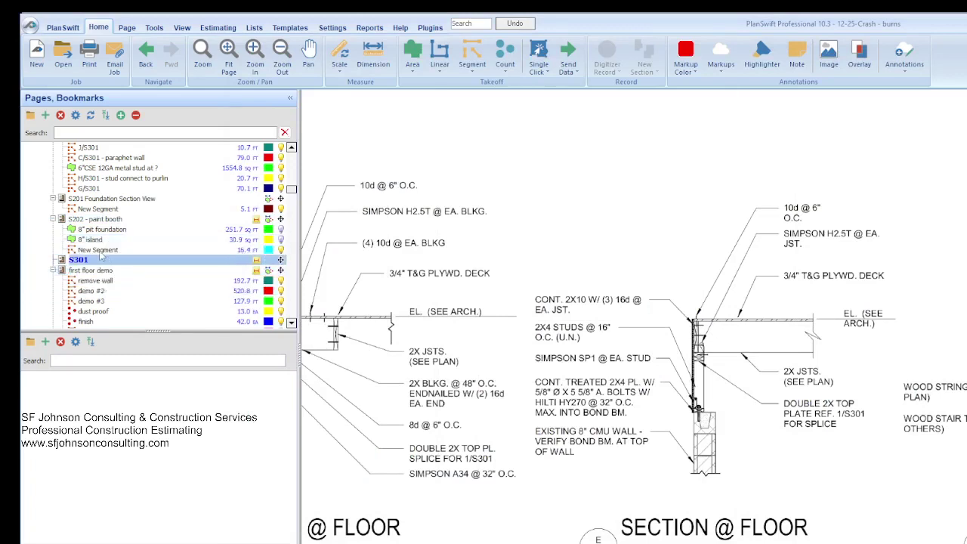
# Open the S202 - paint booth sheet and zoom in and out on Section @ Recess.
pyautogui.click(92, 219)
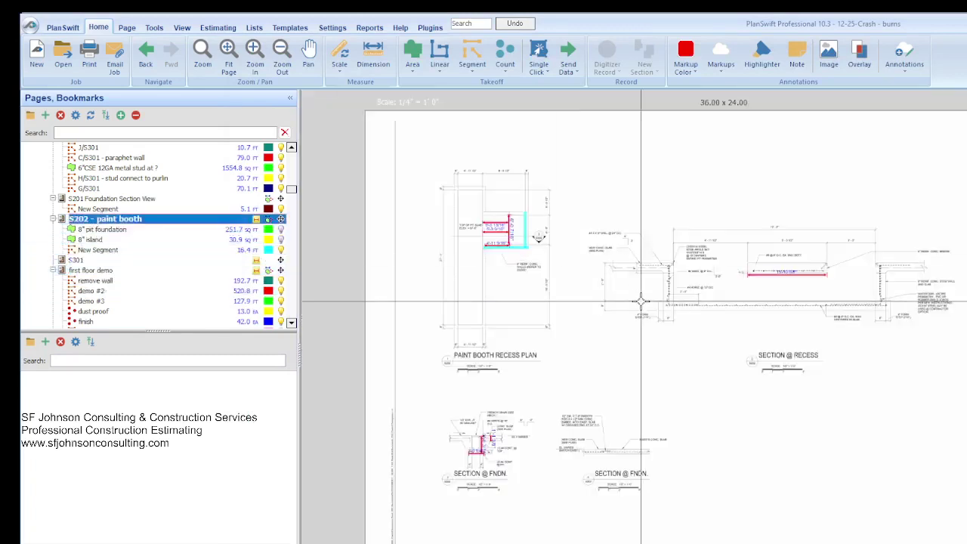
pyautogui.scroll(3, 612, 276)
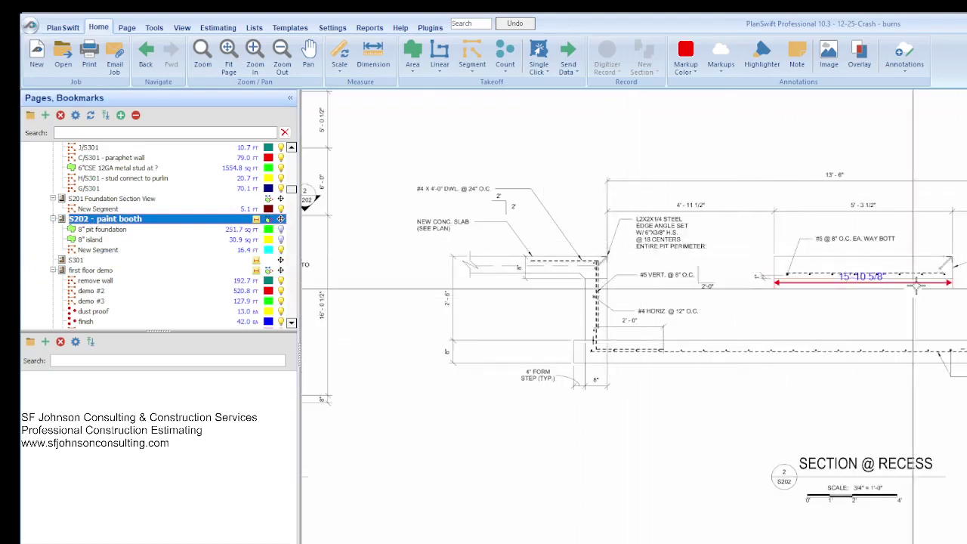
pyautogui.scroll(-5, 696, 474)
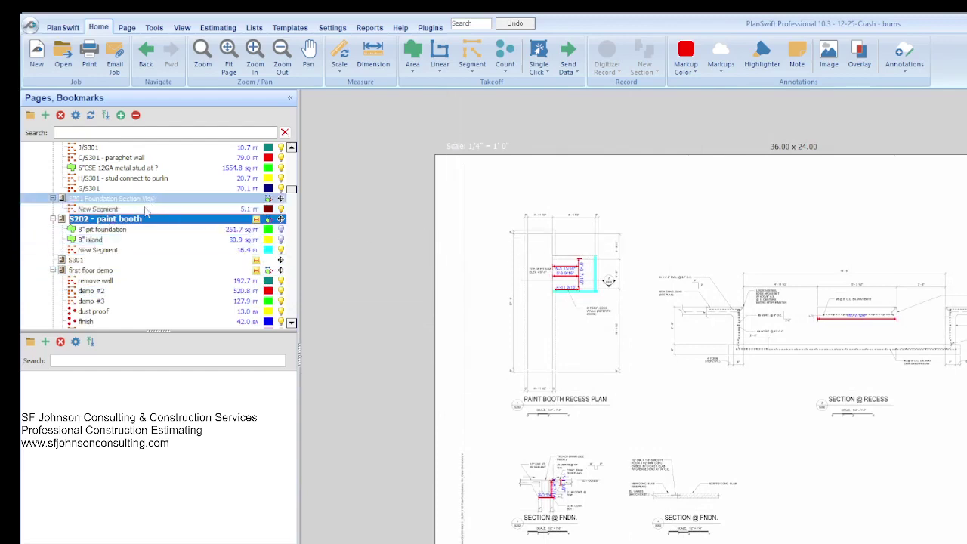
pyautogui.scroll(2, 143, 225)
# Show the 1554.8 sq ft 6"CSE 12GA metal stud area and zoom around it and the 16'-11 9/16" L1 dimension.
pyautogui.click(144, 229)
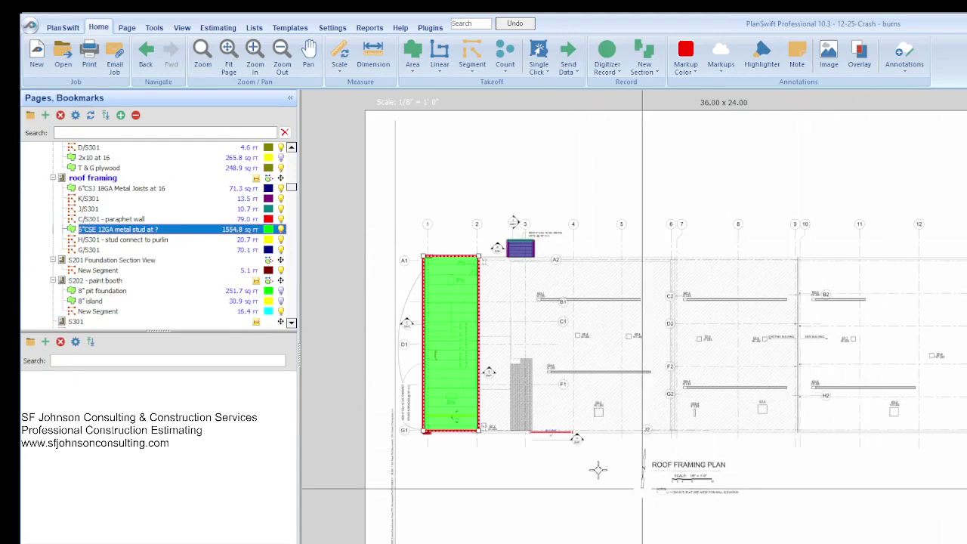
pyautogui.scroll(3, 379, 325)
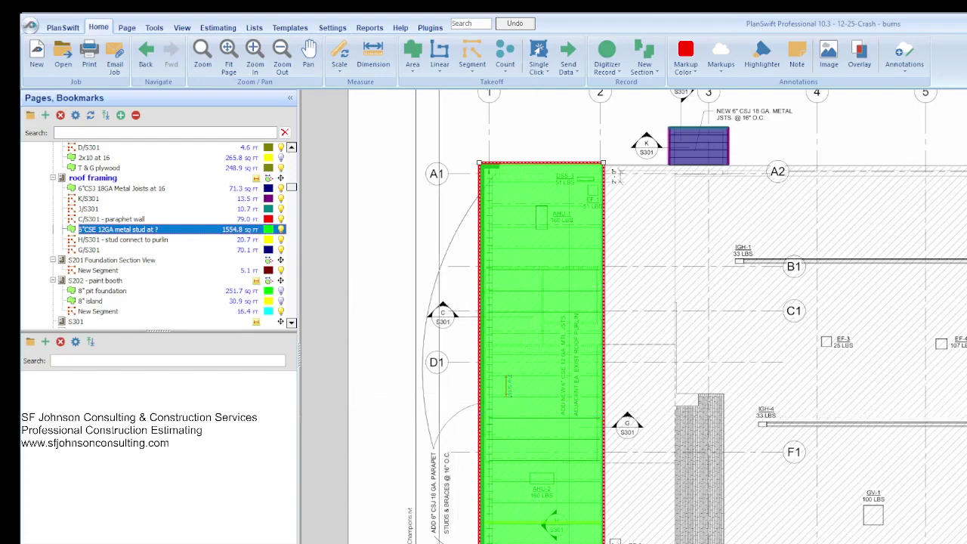
pyautogui.scroll(3, 428, 391)
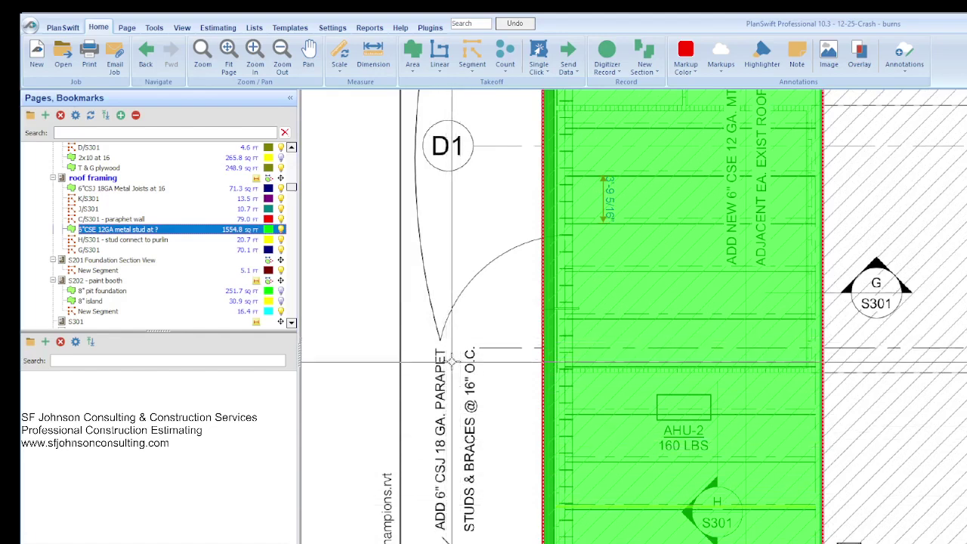
pyautogui.scroll(-3, 542, 261)
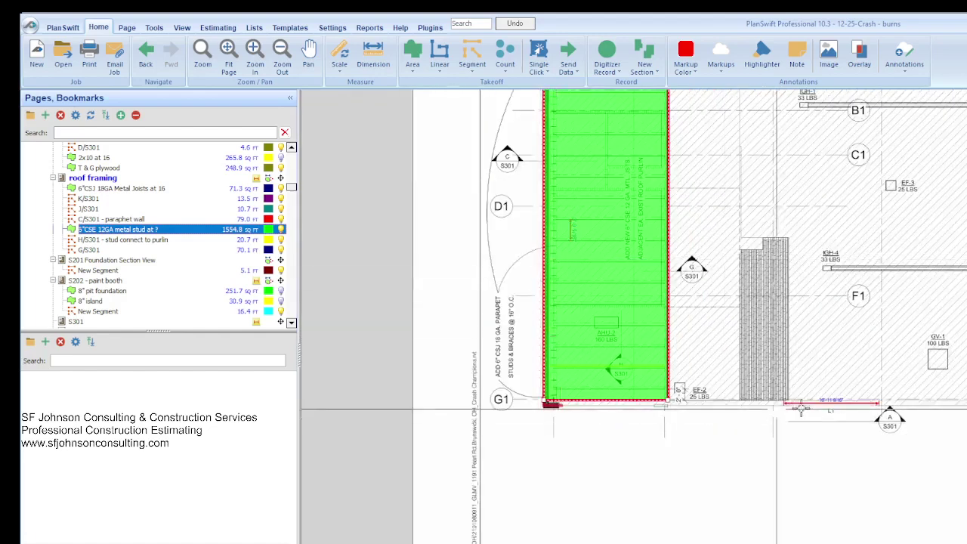
pyautogui.scroll(-3, 523, 465)
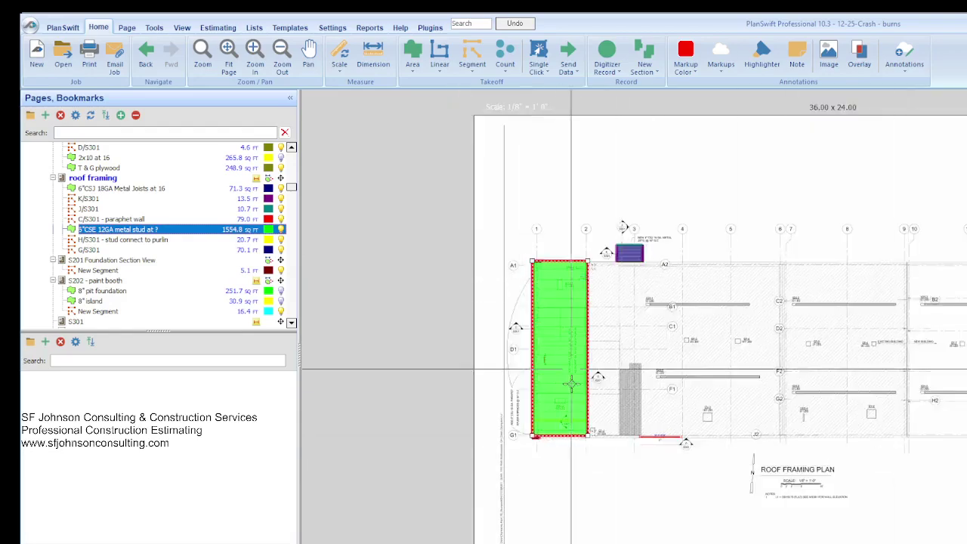
pyautogui.scroll(6, 644, 453)
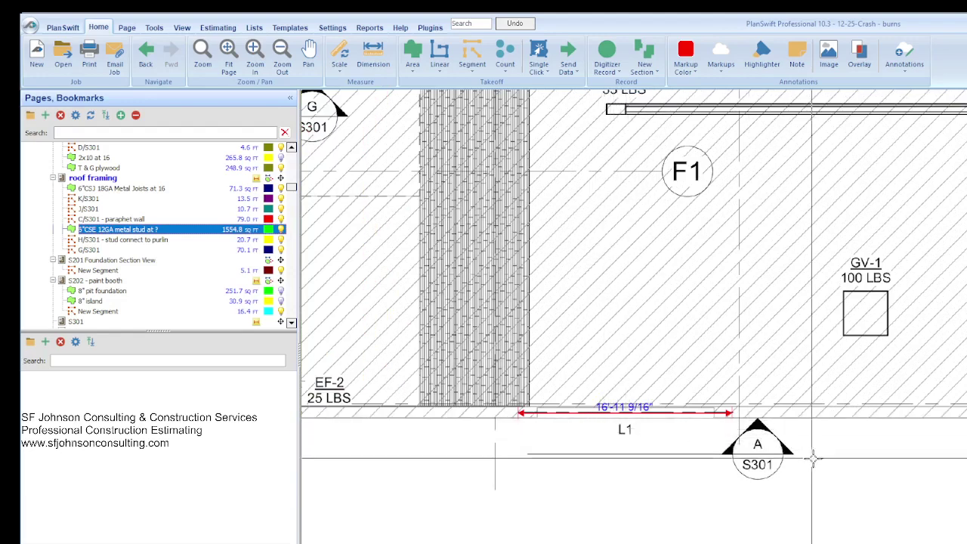
pyautogui.scroll(2, 765, 456)
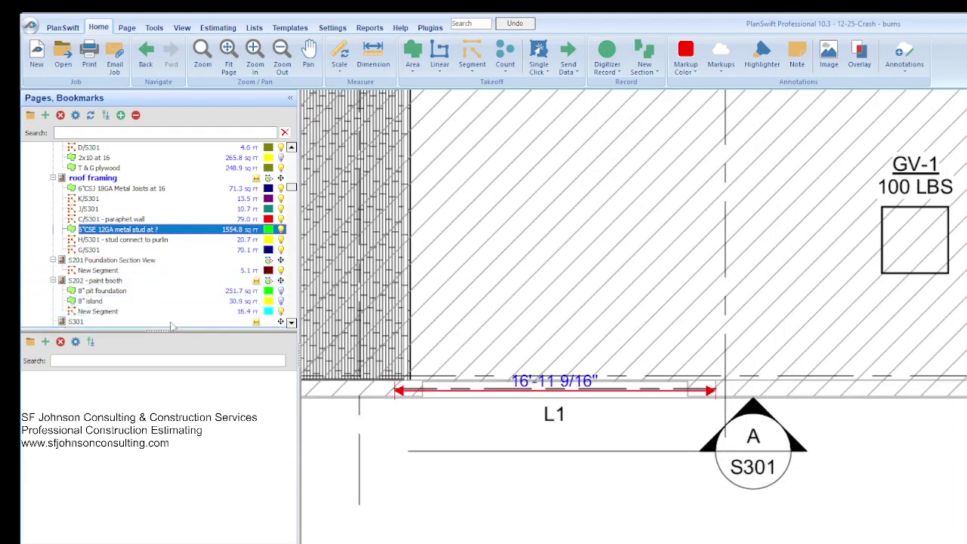
pyautogui.scroll(-1, 114, 285)
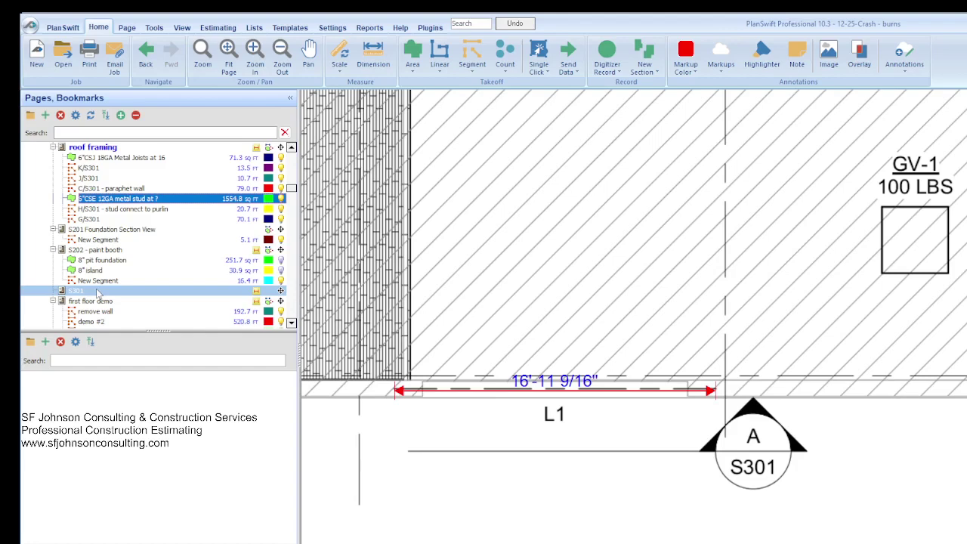
pyautogui.click(96, 291)
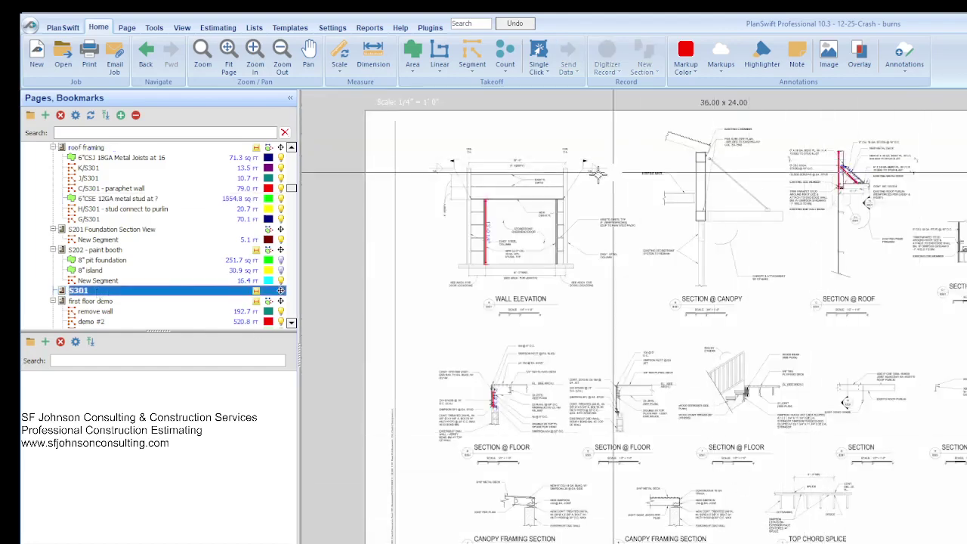
pyautogui.scroll(3, 491, 188)
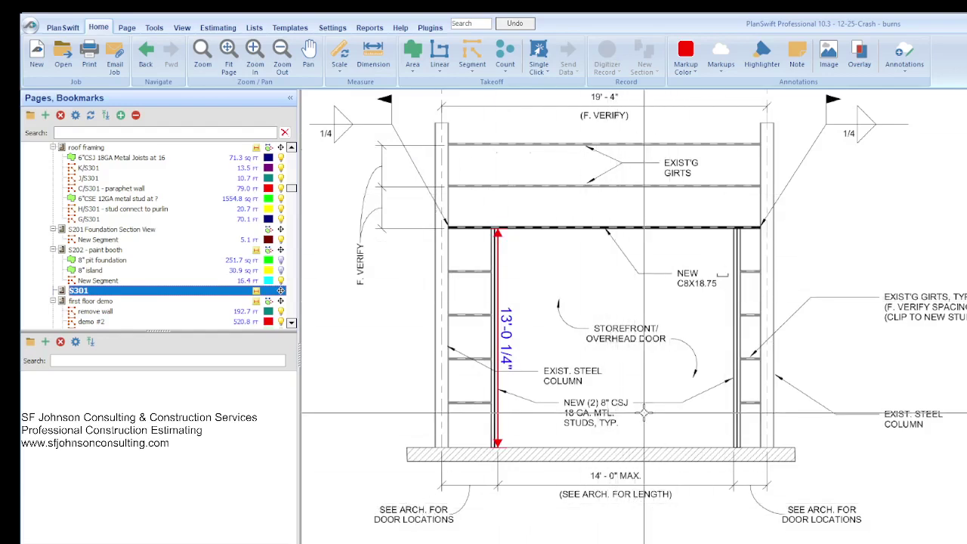
pyautogui.scroll(2, 686, 255)
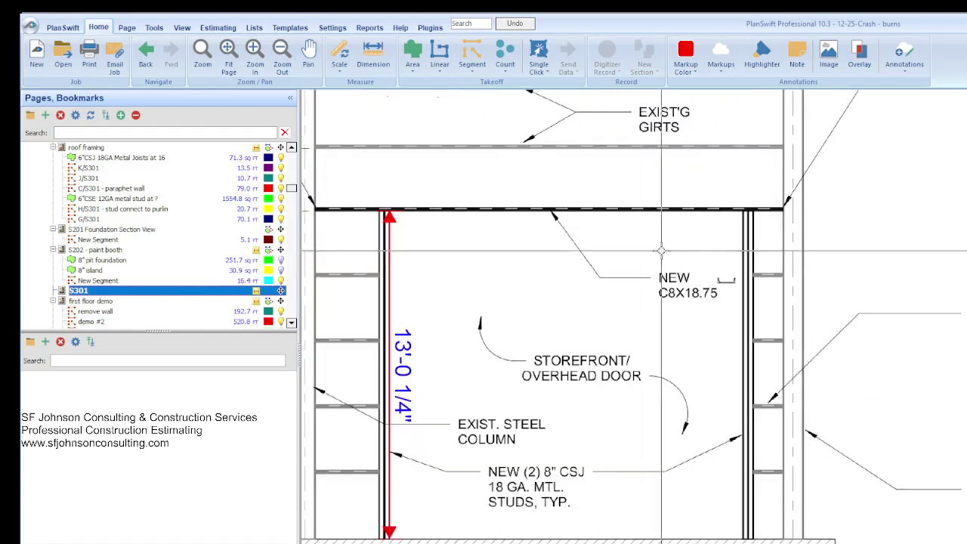
pyautogui.scroll(-2, 511, 274)
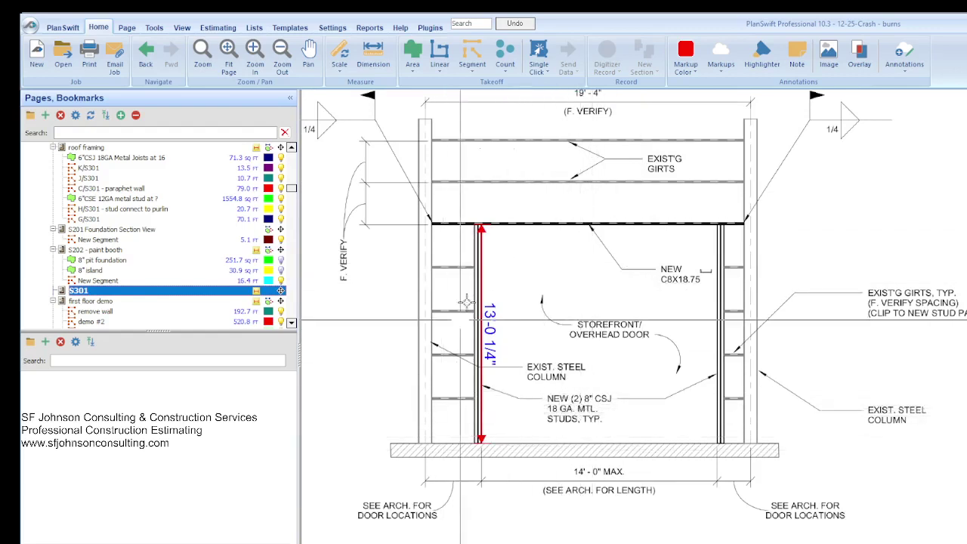
pyautogui.scroll(3, 633, 291)
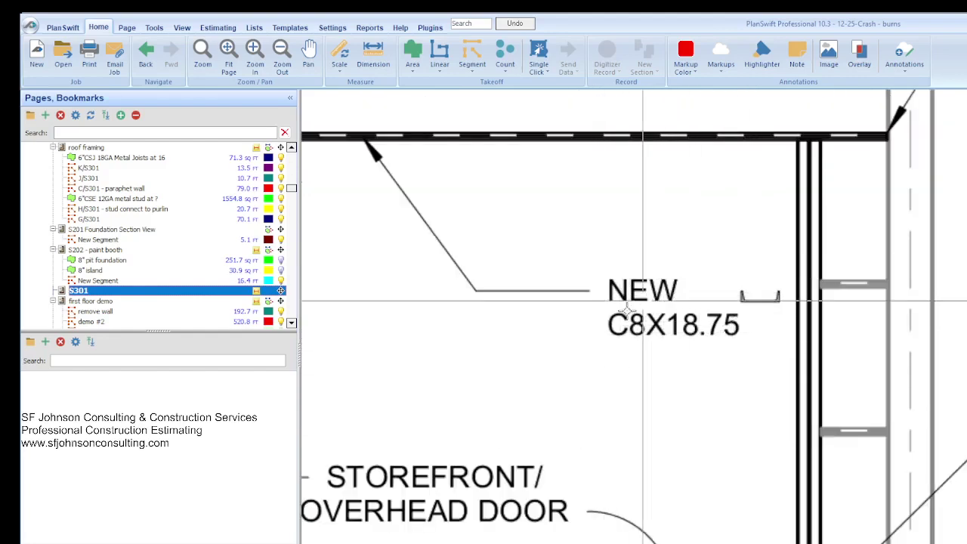
pyautogui.scroll(-1, 759, 360)
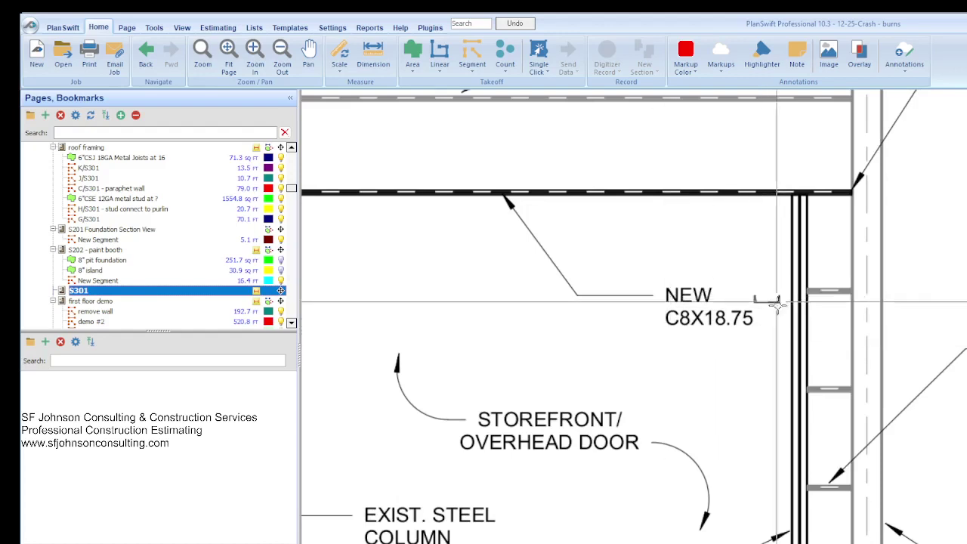
pyautogui.scroll(-1, 747, 321)
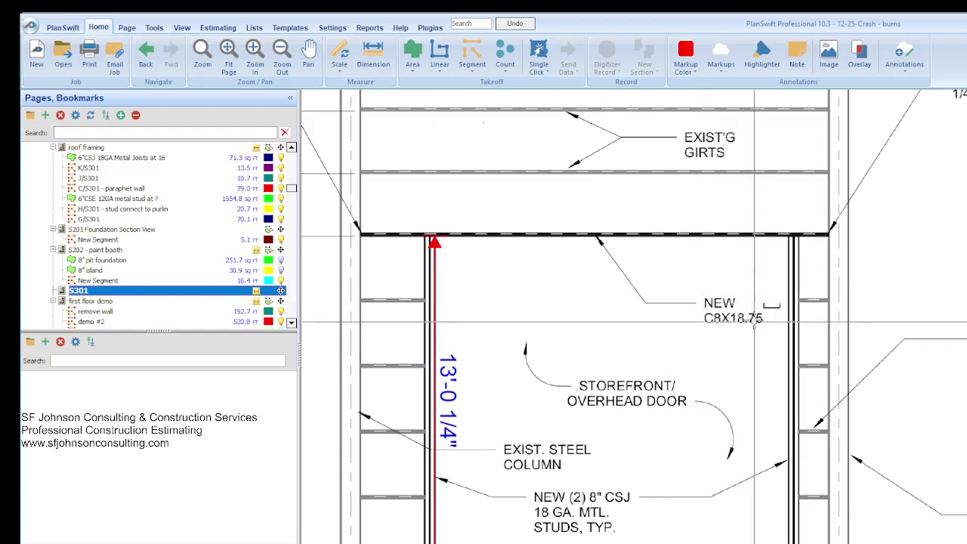
pyautogui.scroll(2, 758, 317)
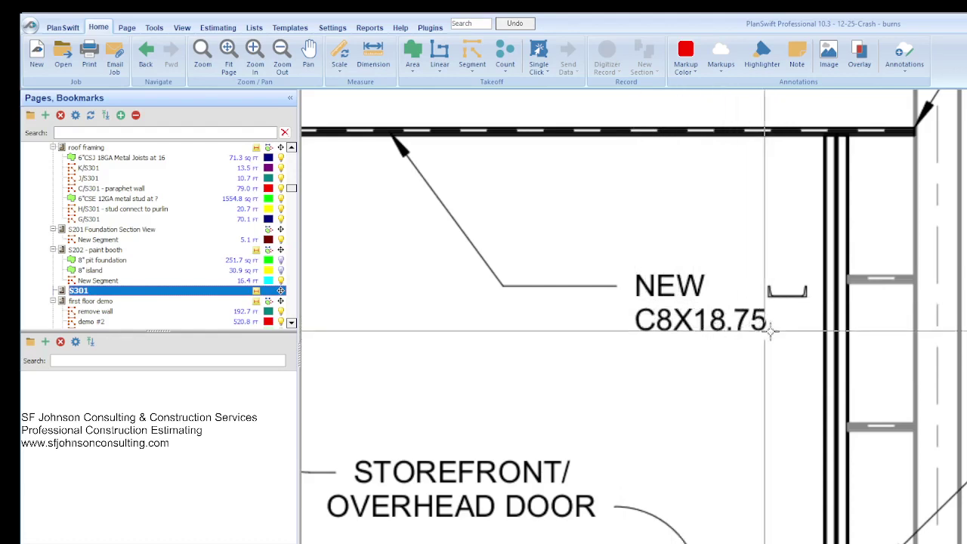
# Zoom out over the whole storefront Wall Elevation, then bring the Excel TAKEOFF sheet forward.
pyautogui.scroll(-1, 793, 328)
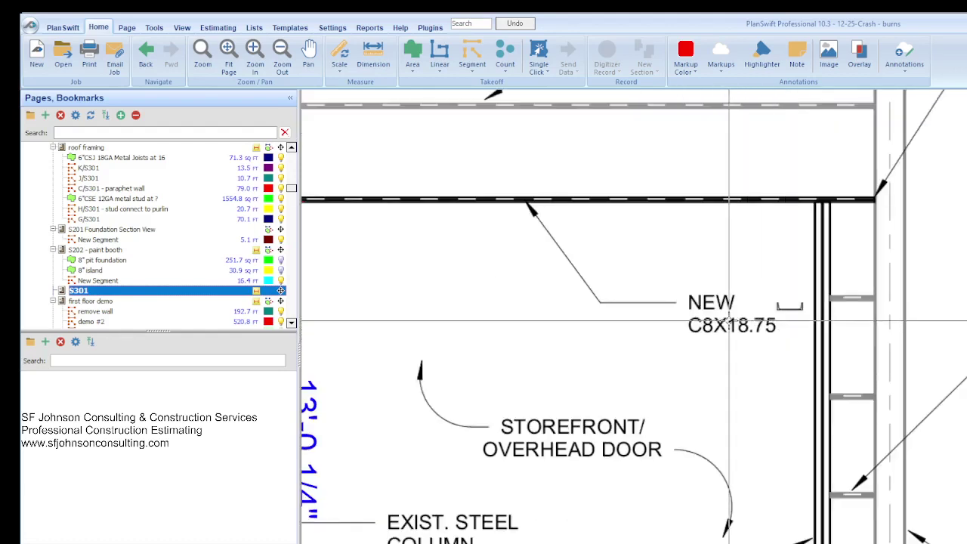
pyautogui.scroll(1, 740, 324)
pyautogui.scroll(-2, 812, 333)
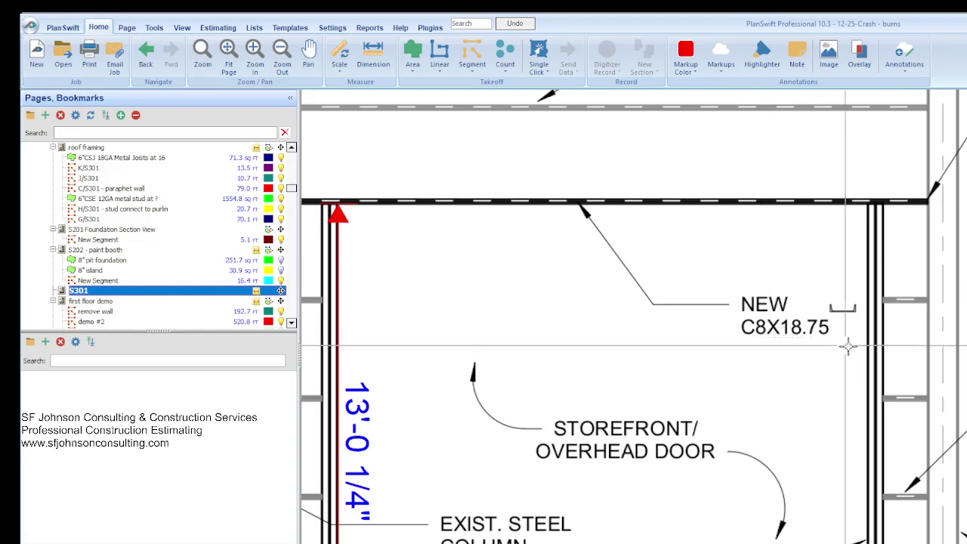
pyautogui.scroll(-3, 797, 325)
pyautogui.scroll(2, 791, 326)
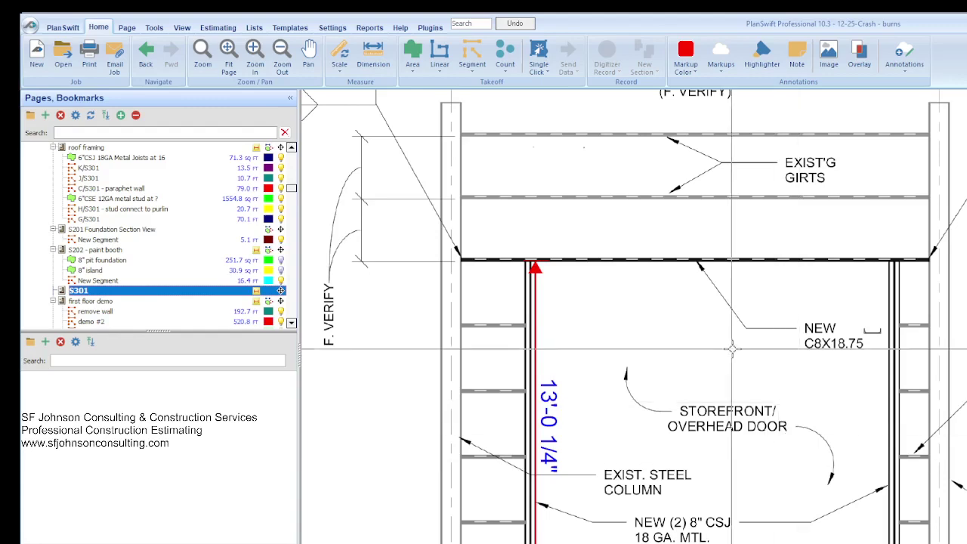
pyautogui.scroll(-2, 682, 352)
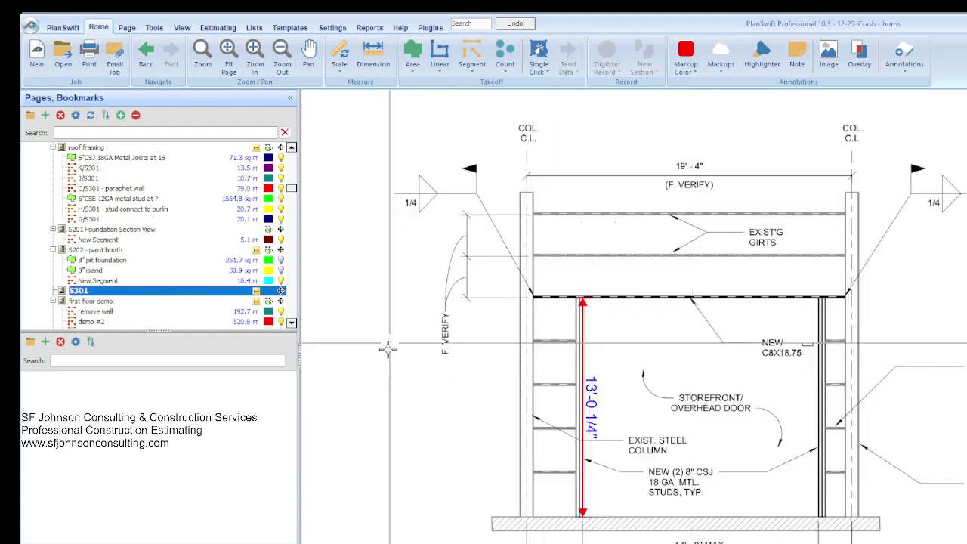
pyautogui.scroll(-2, 594, 347)
pyautogui.scroll(2, 671, 516)
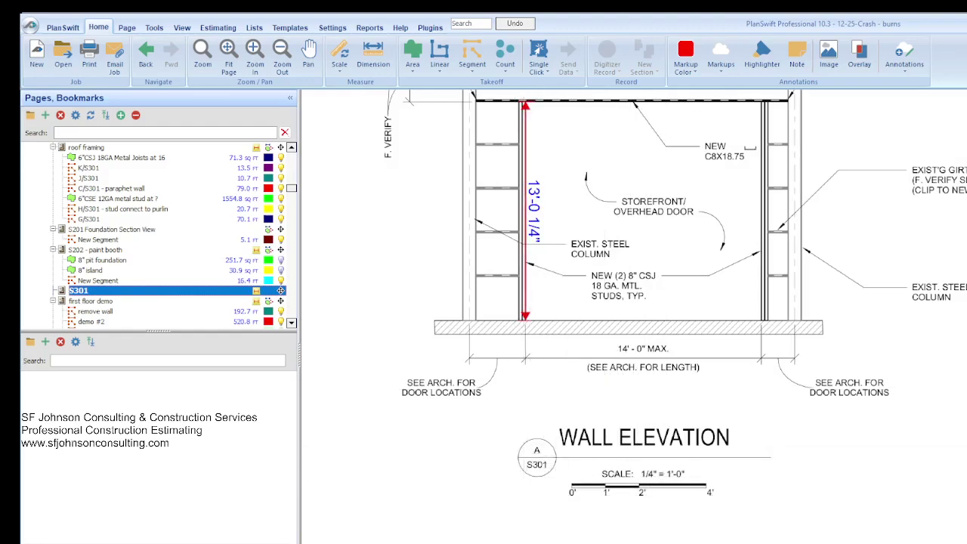
pyautogui.hotkey('alt', 'Tab')
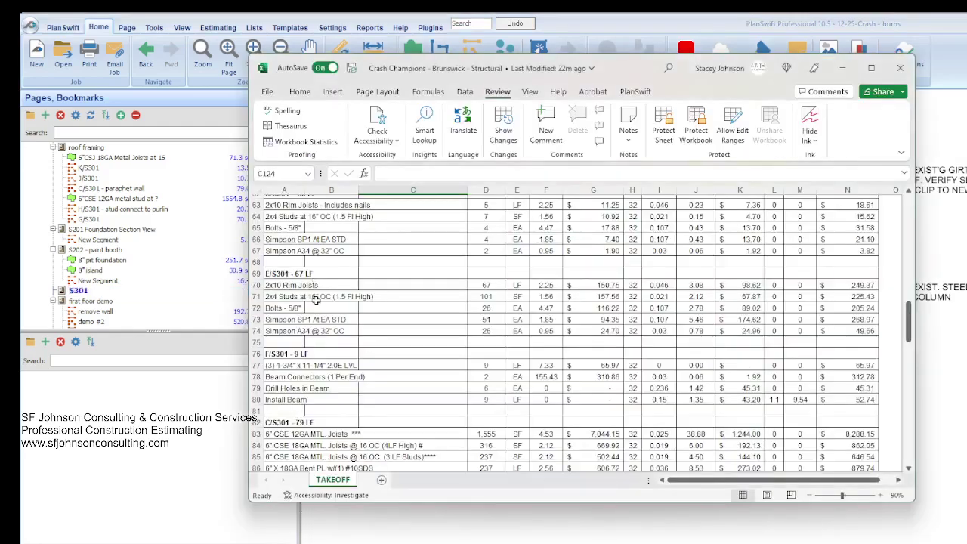
# Scroll the TAKEOFF sheet down to row 113, the A/S301 C8X18.75 - 17 LF line.
pyautogui.scroll(2, 310, 310)
pyautogui.scroll(-2, 311, 325)
pyautogui.scroll(-6, 345, 374)
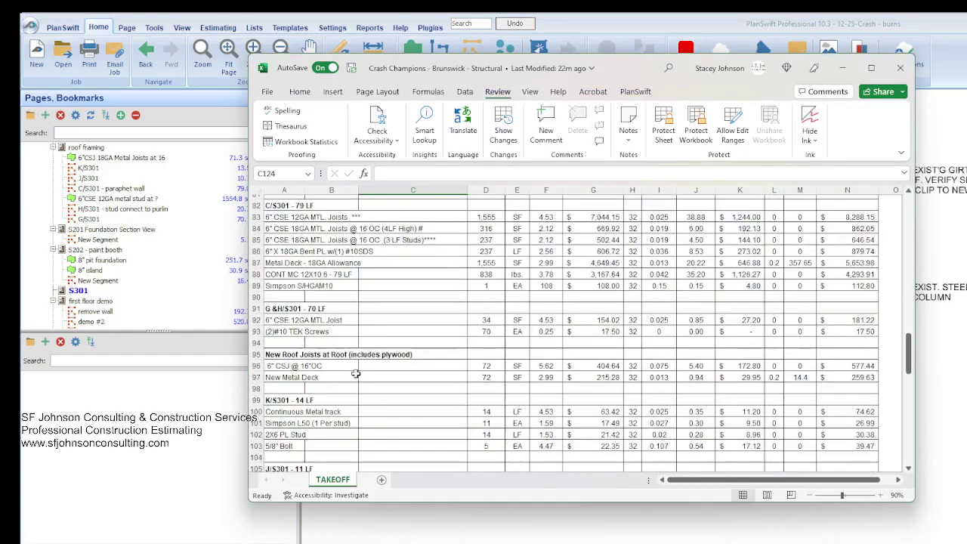
pyautogui.scroll(-5, 357, 373)
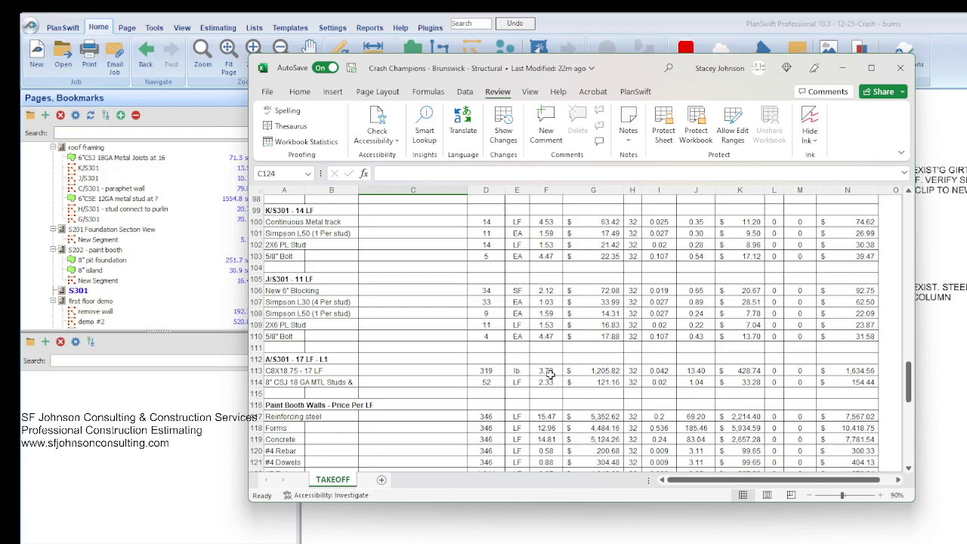
pyautogui.scroll(-1, 547, 368)
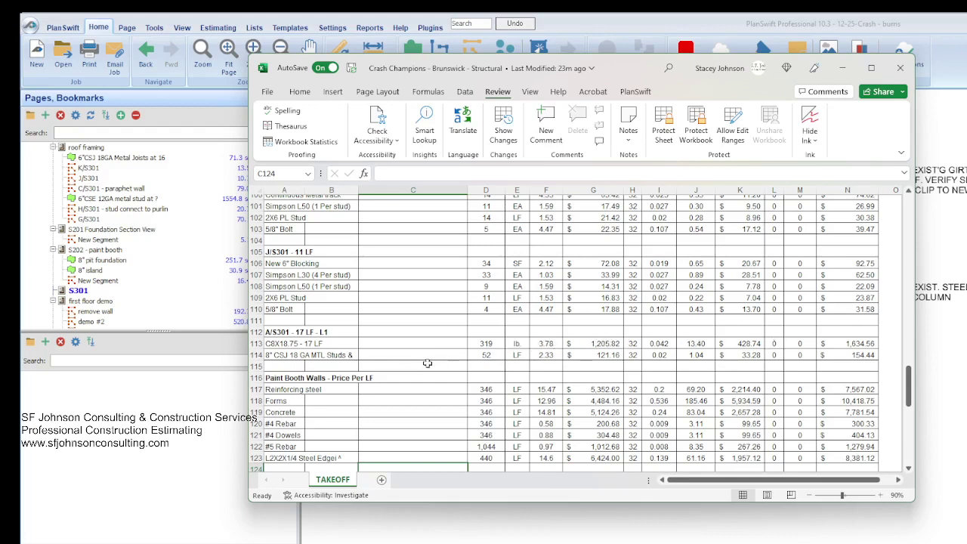
pyautogui.click(774, 343)
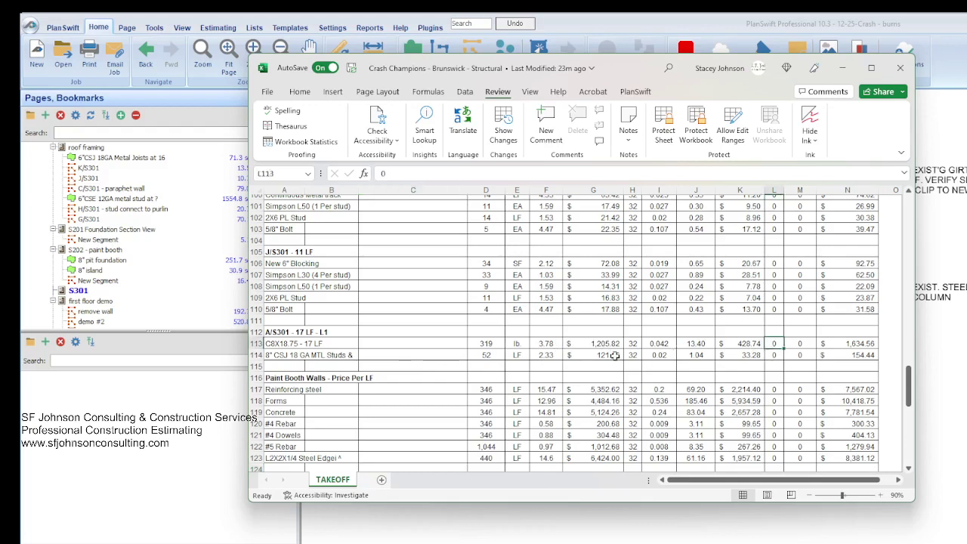
pyautogui.click(661, 343)
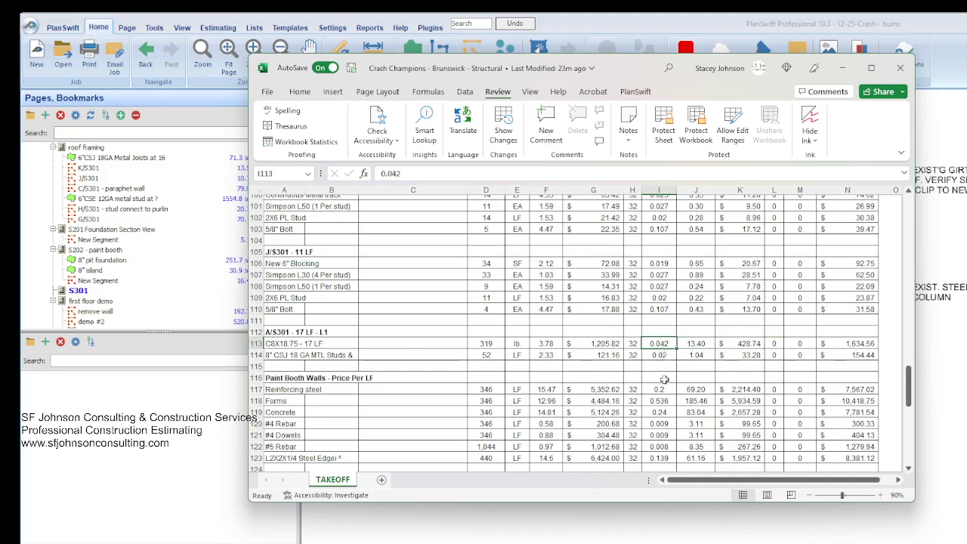
pyautogui.click(702, 343)
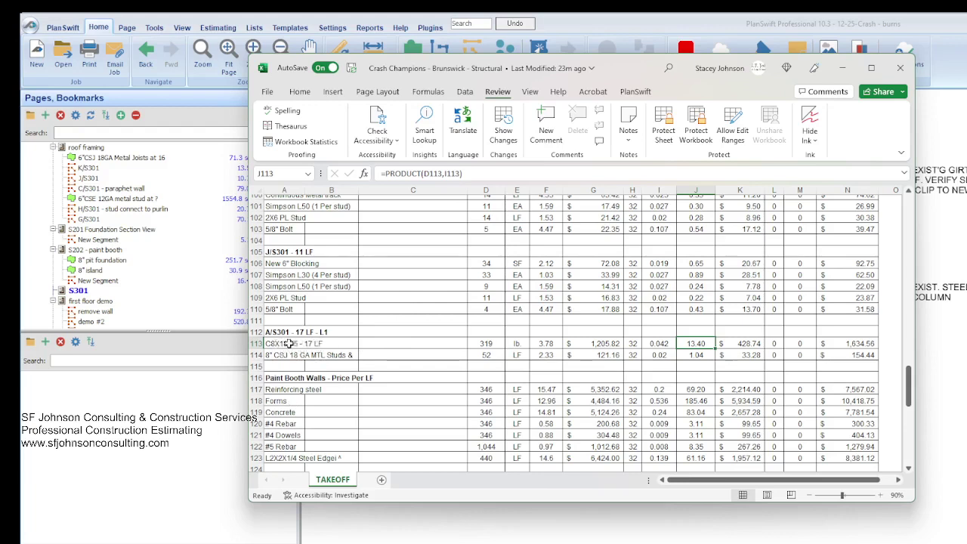
pyautogui.click(545, 341)
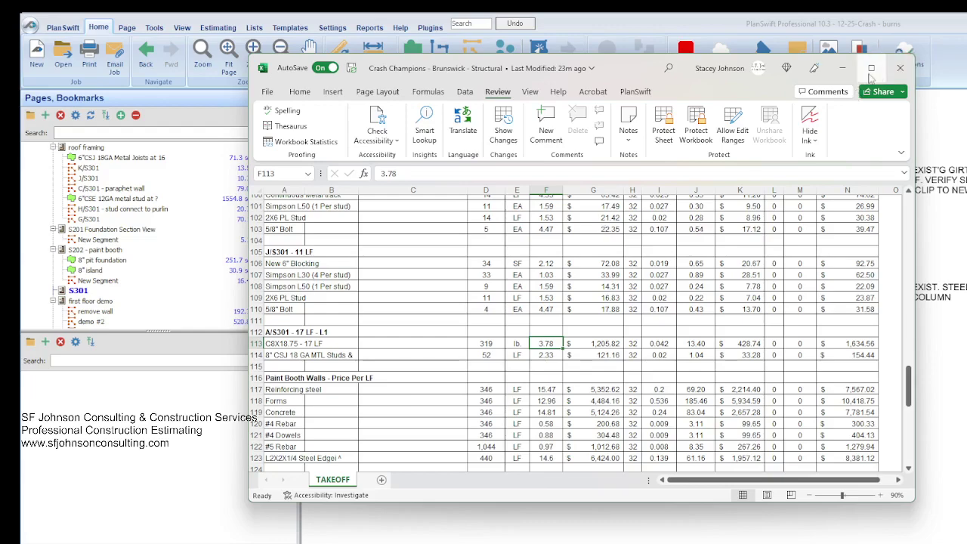
# Maximize the Excel estimate window to cover the PlanSwift drawing.
pyautogui.click(871, 69)
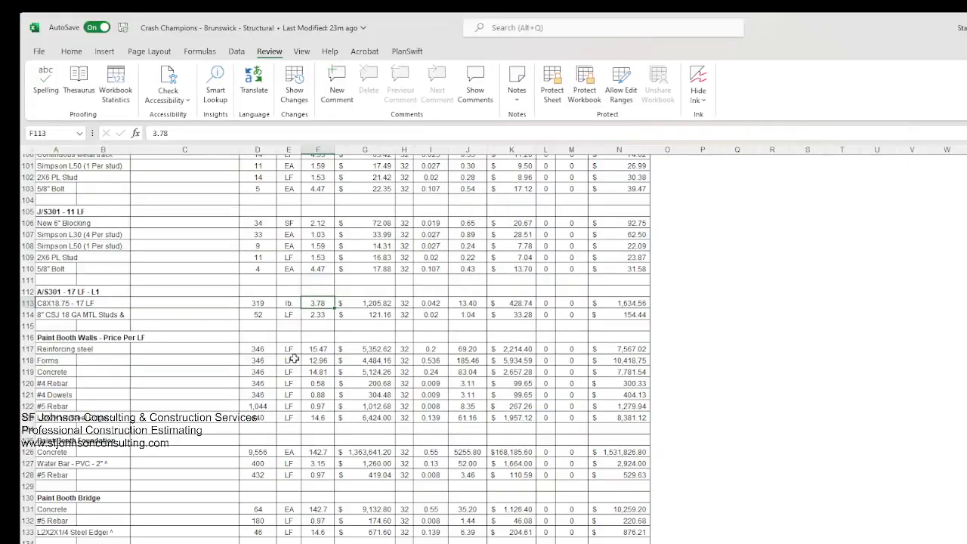
pyautogui.scroll(8, 293, 359)
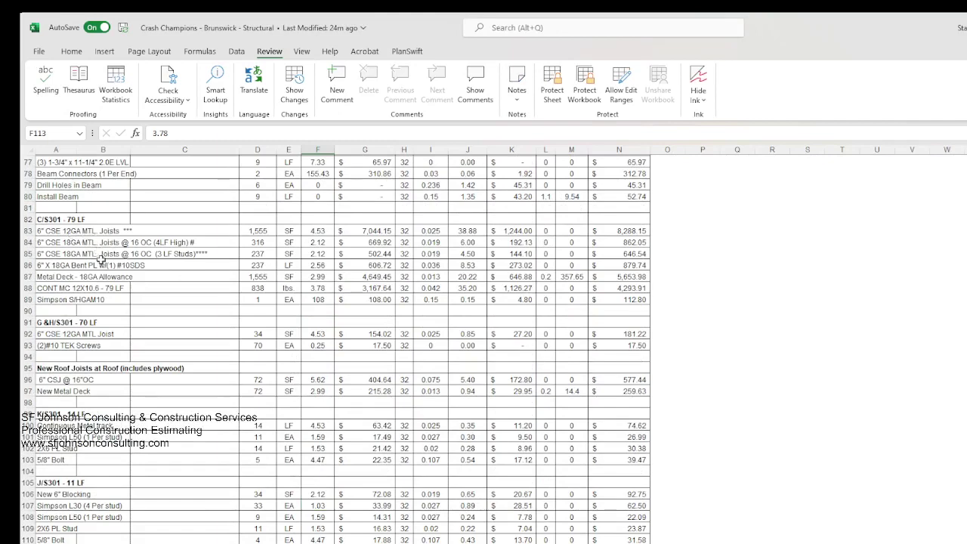
pyautogui.scroll(-2, 101, 258)
pyautogui.scroll(2, 205, 220)
# Scroll down to the $1,671,772.28 TOTAL row and back up the TAKEOFF sheet.
pyautogui.scroll(-5, 272, 398)
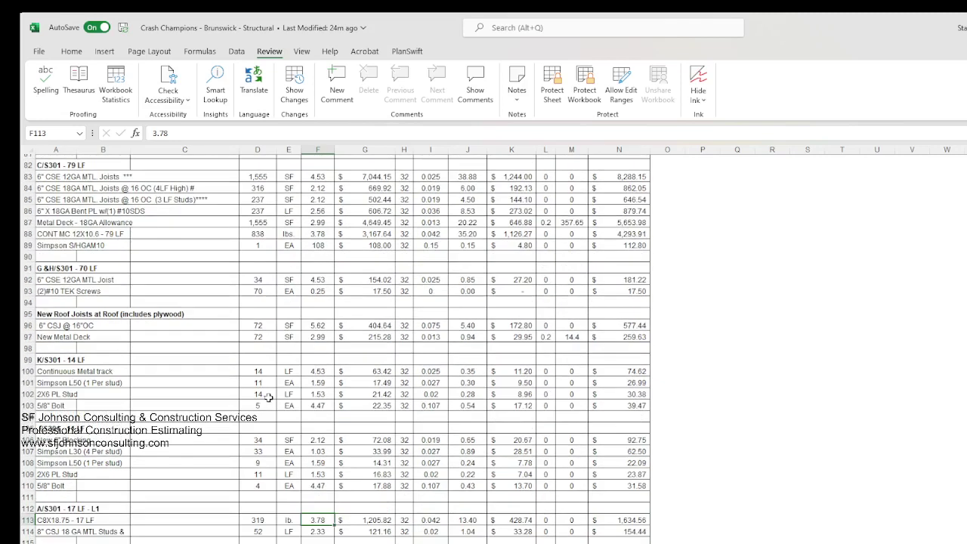
pyautogui.scroll(-2, 273, 399)
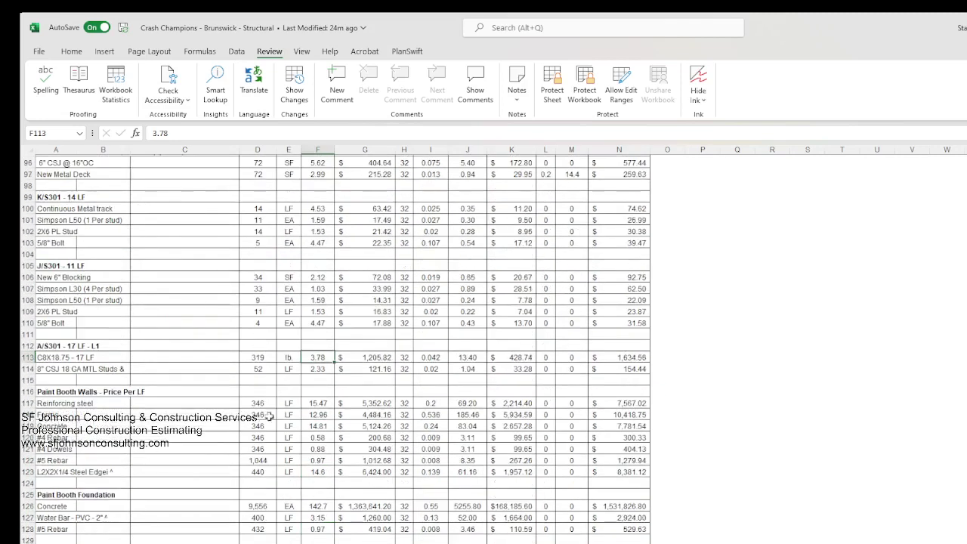
pyautogui.scroll(-4, 315, 425)
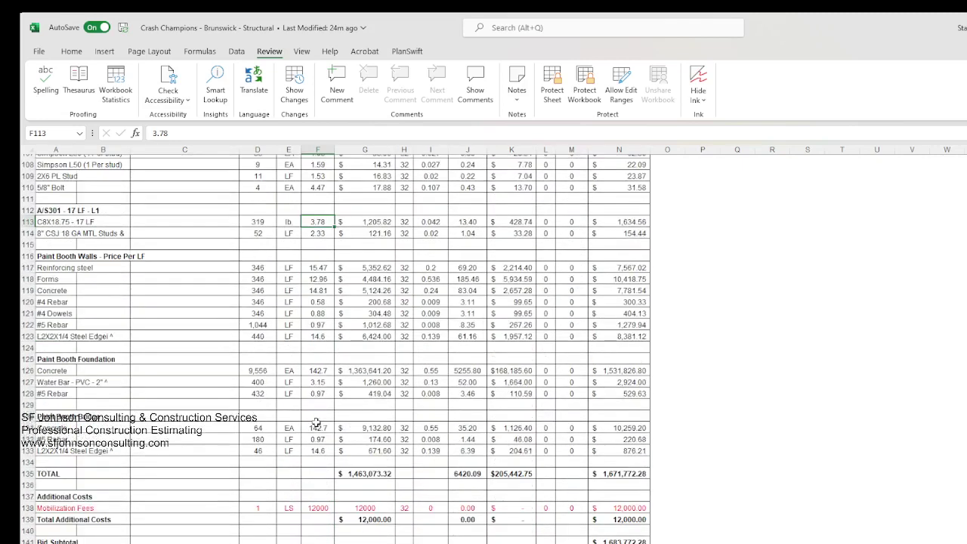
pyautogui.scroll(-2, 324, 425)
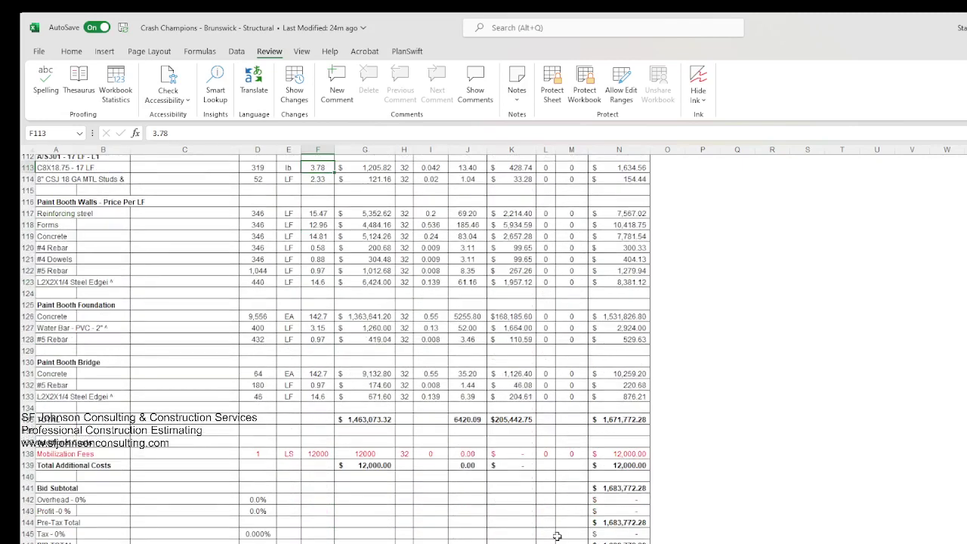
pyautogui.scroll(2, 634, 528)
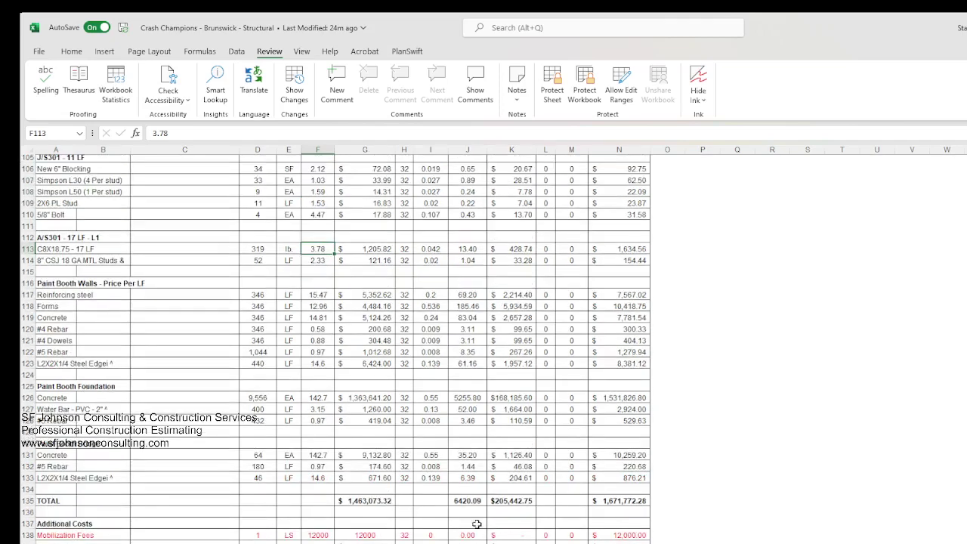
pyautogui.scroll(9, 477, 524)
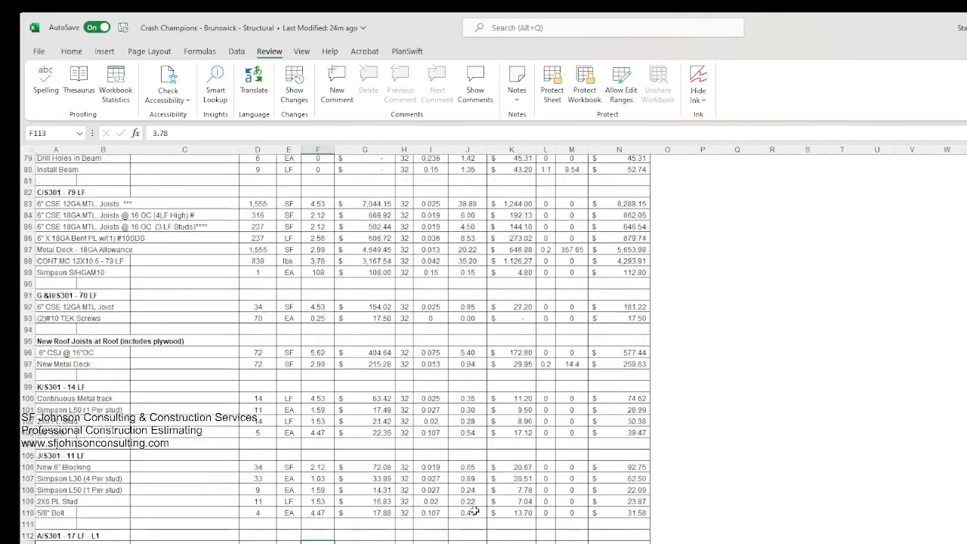
pyautogui.scroll(1, 474, 512)
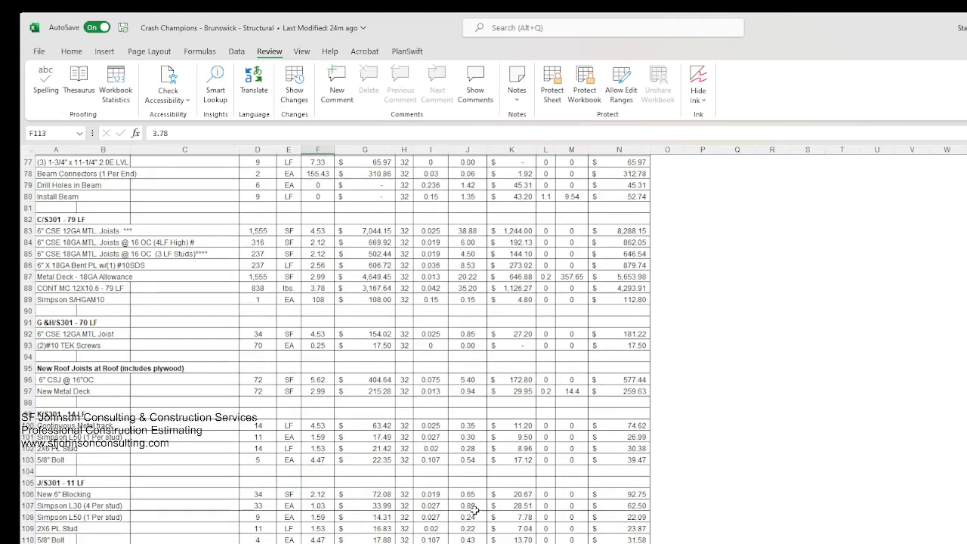